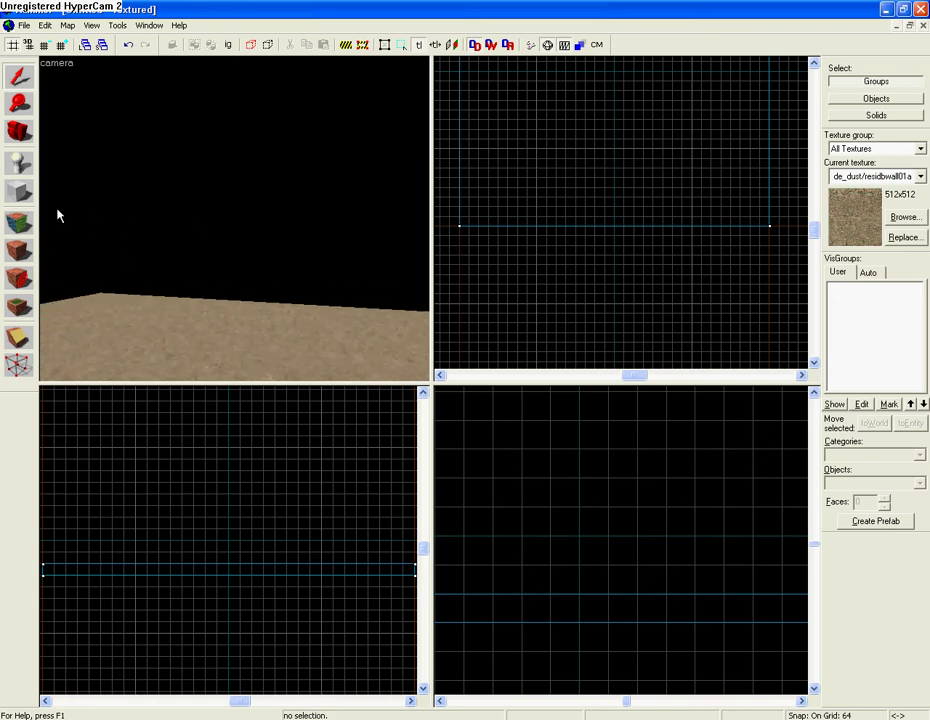
key(s)
key(d)
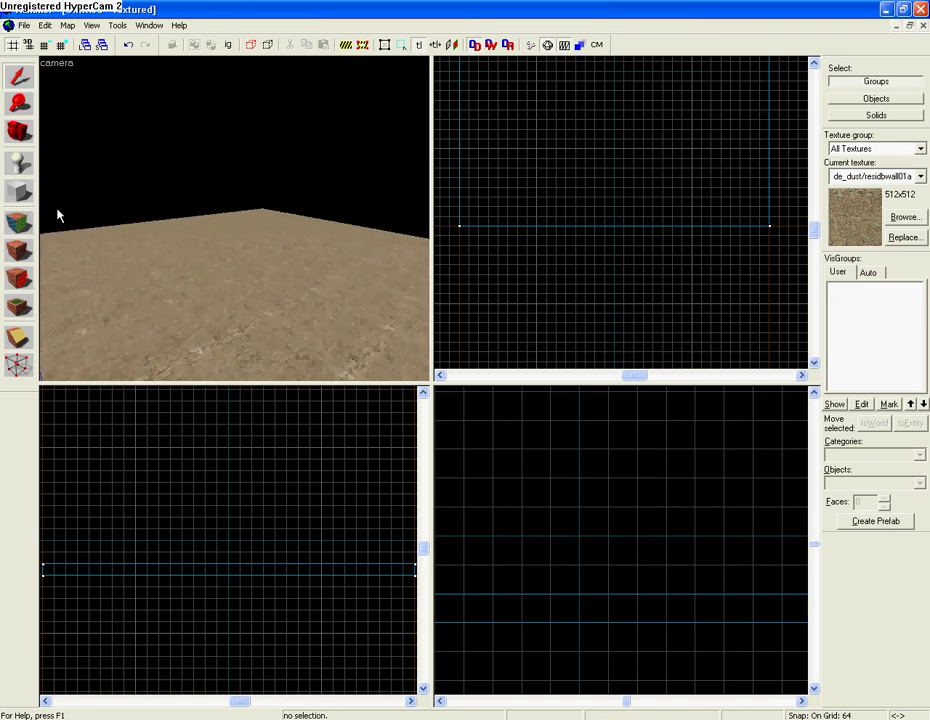
key(a)
key(s)
key(w)
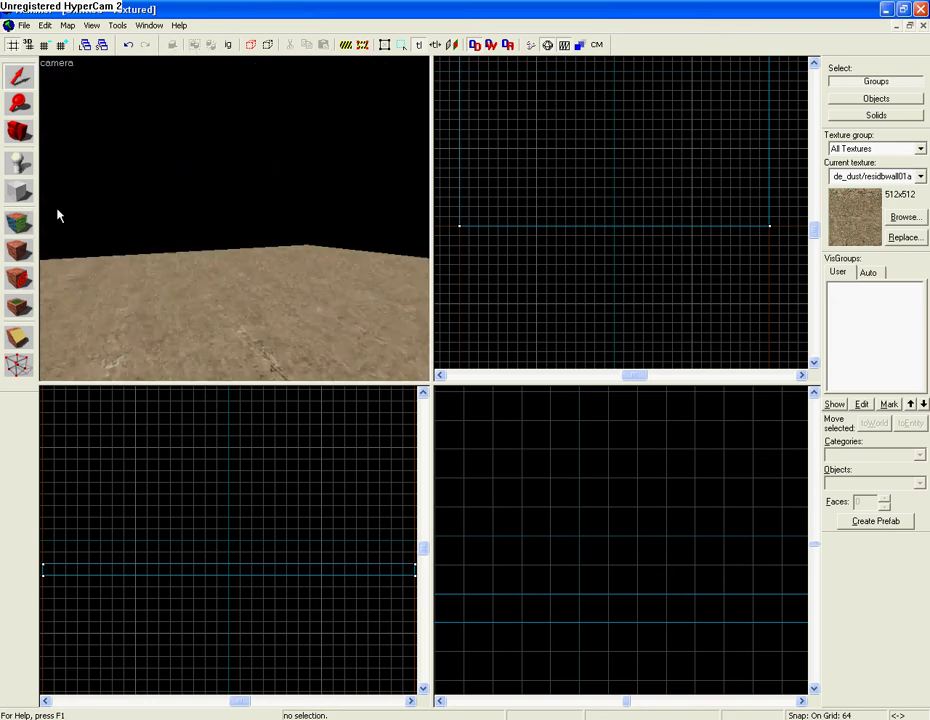
key(s)
key(d)
key(Left)
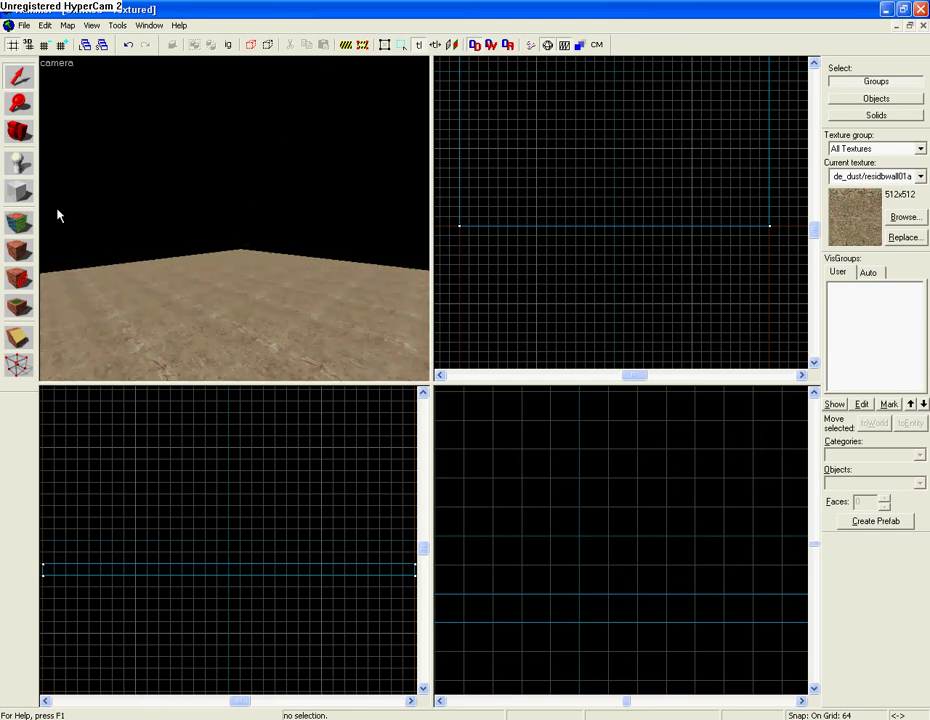
Using the cylinder primitive, outline a solid 320 wide, 384 long and 704 high at the centre of the floor
key(shift+b)
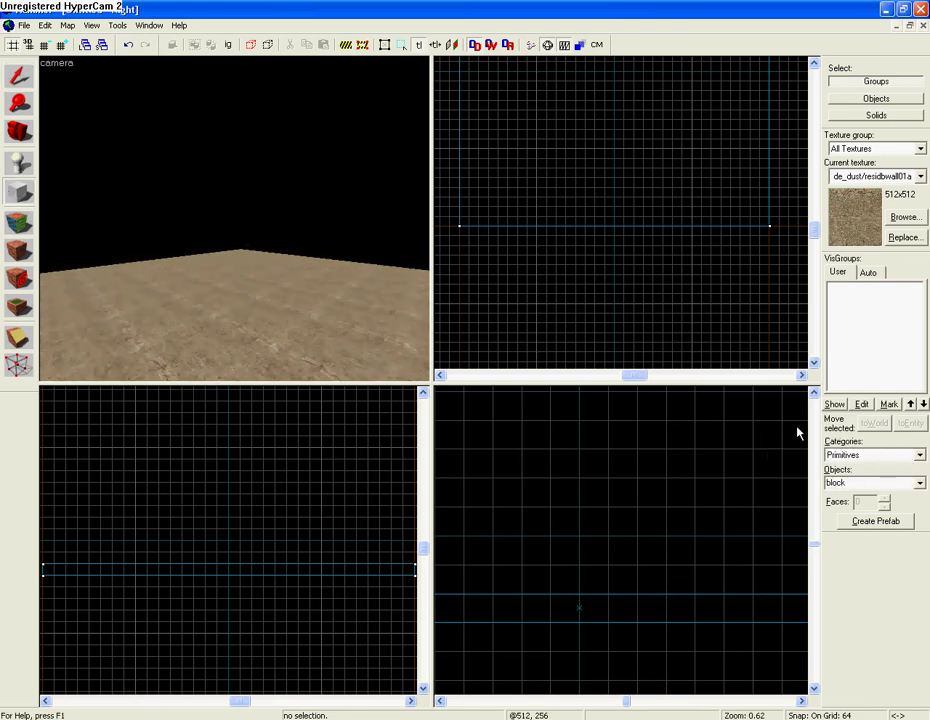
click(854, 458)
click(854, 458)
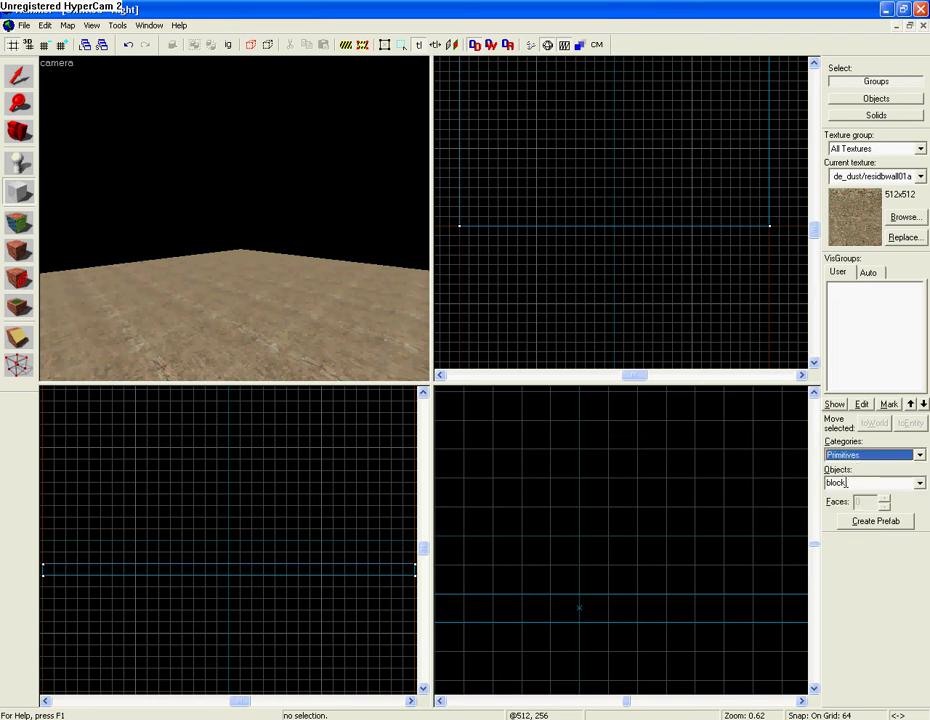
click(847, 482)
click(919, 485)
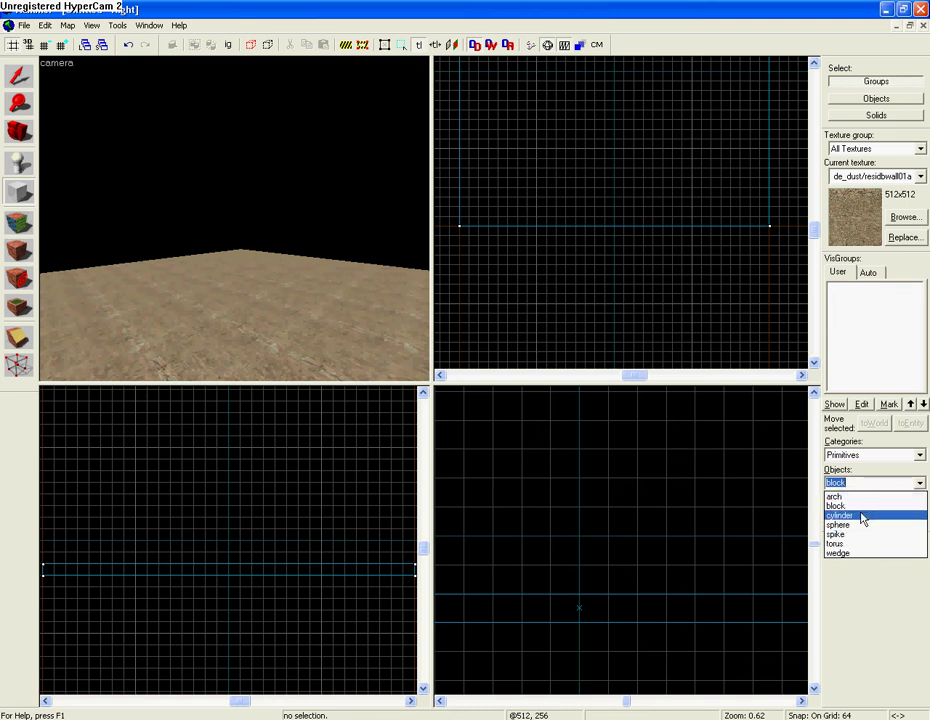
click(863, 518)
scroll(714, 235, down, 8)
drag(618, 167, 629, 193)
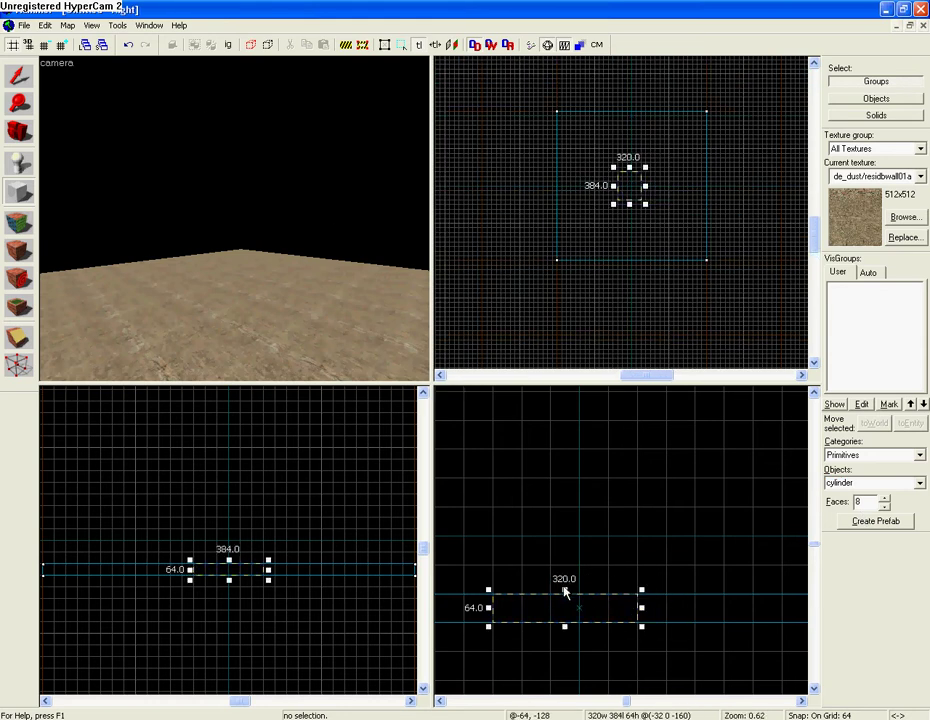
drag(564, 590, 309, 322)
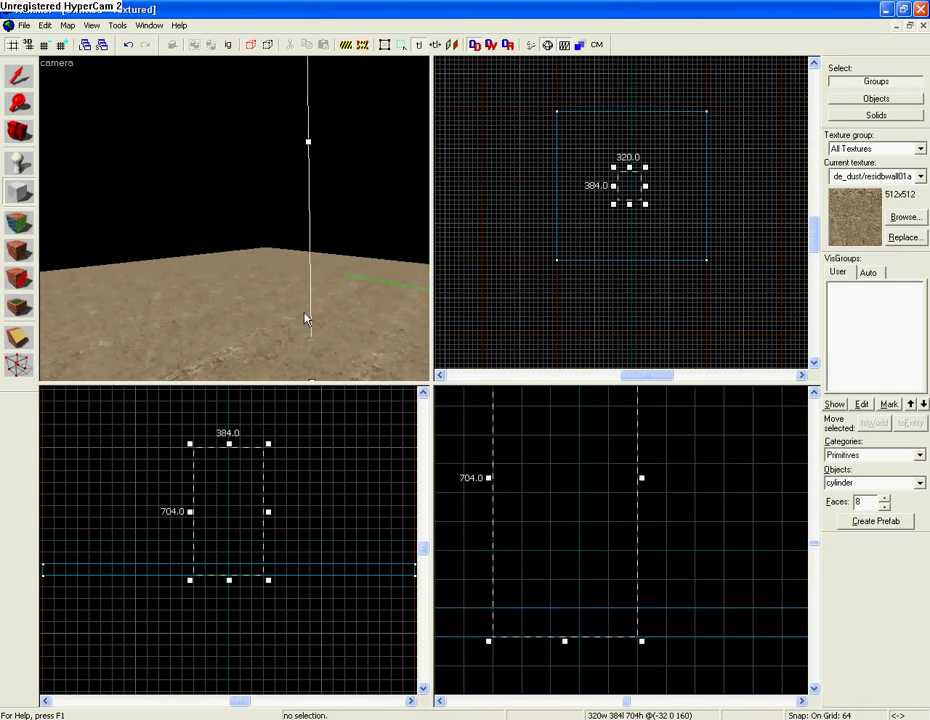
Raise the outline so its base rests on the floor's surface and create the 8-sided cylinder
key(a)
key(z)
drag(581, 545, 570, 516)
key(Return)
key(z)
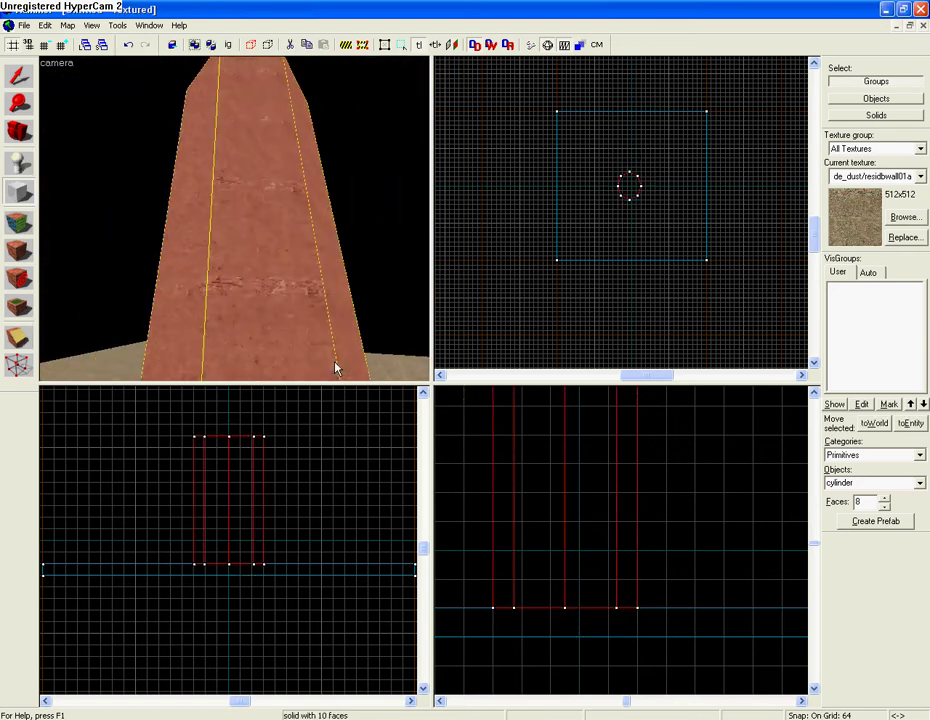
Examine the 8-sided cylinder's top and walls in the camera view
key(w)
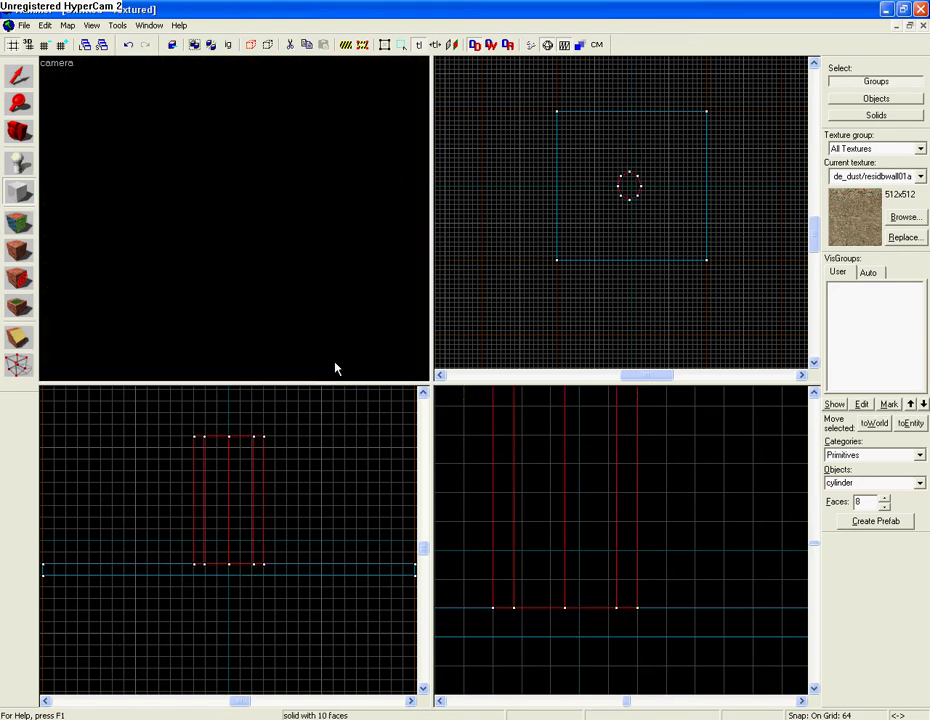
key(s)
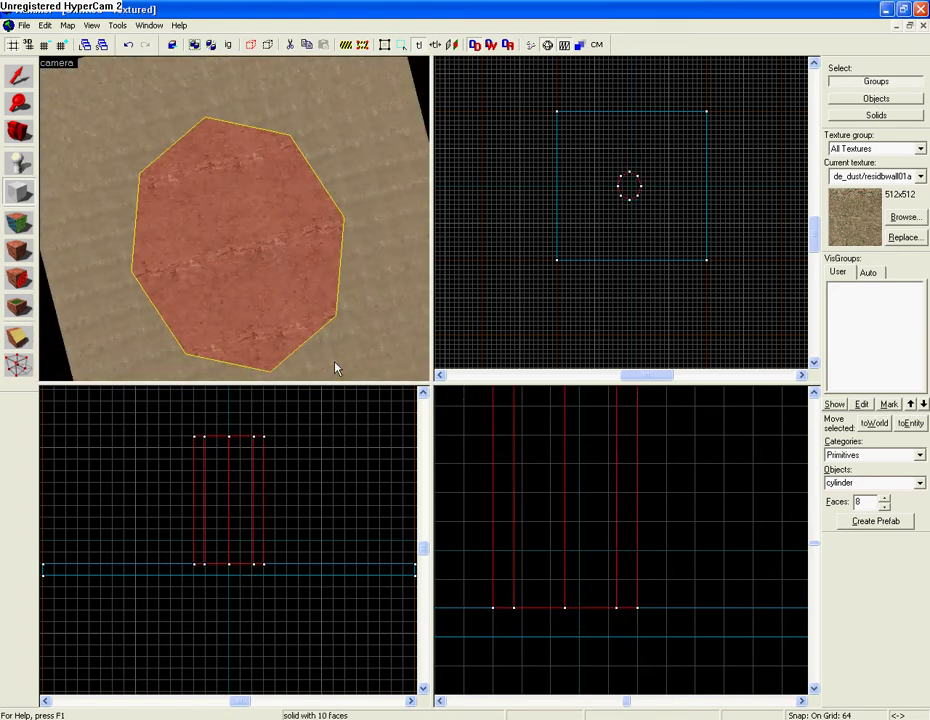
key(z)
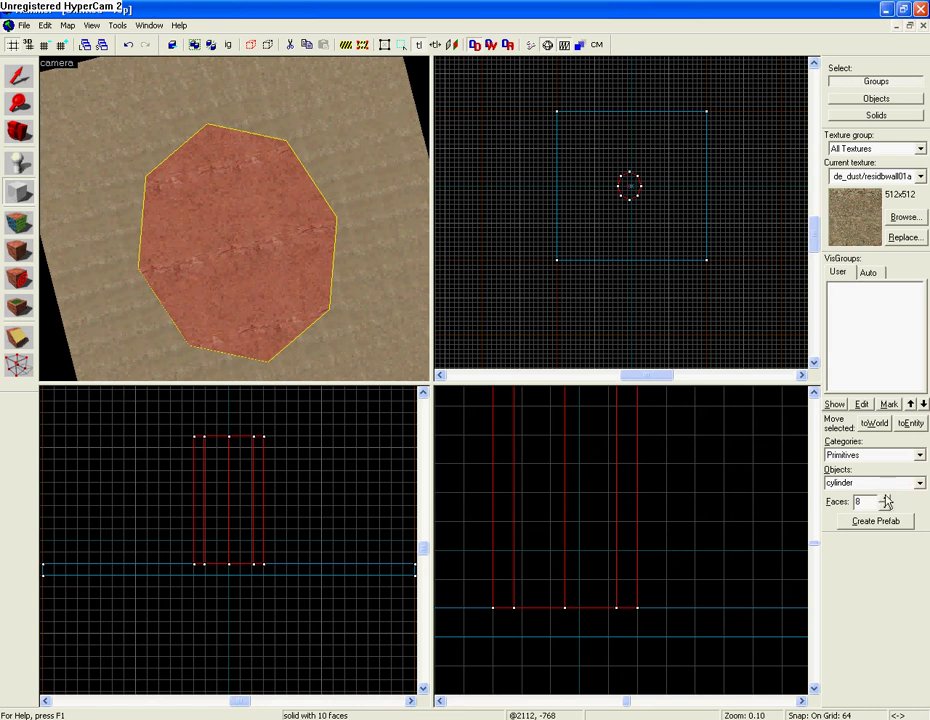
scroll(850, 498, up, 1)
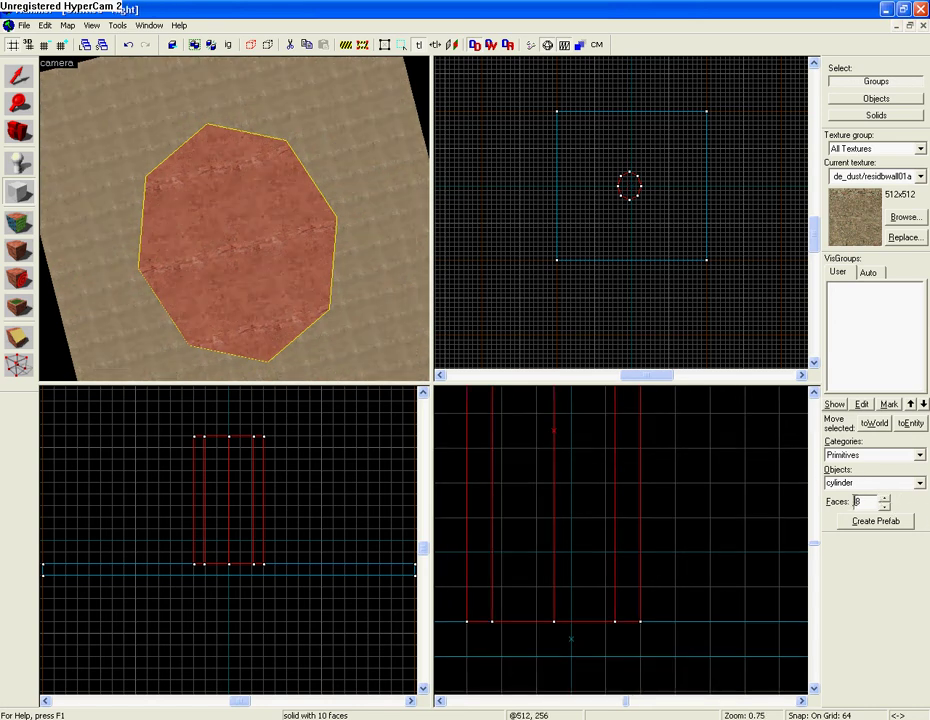
key(z)
key(w)
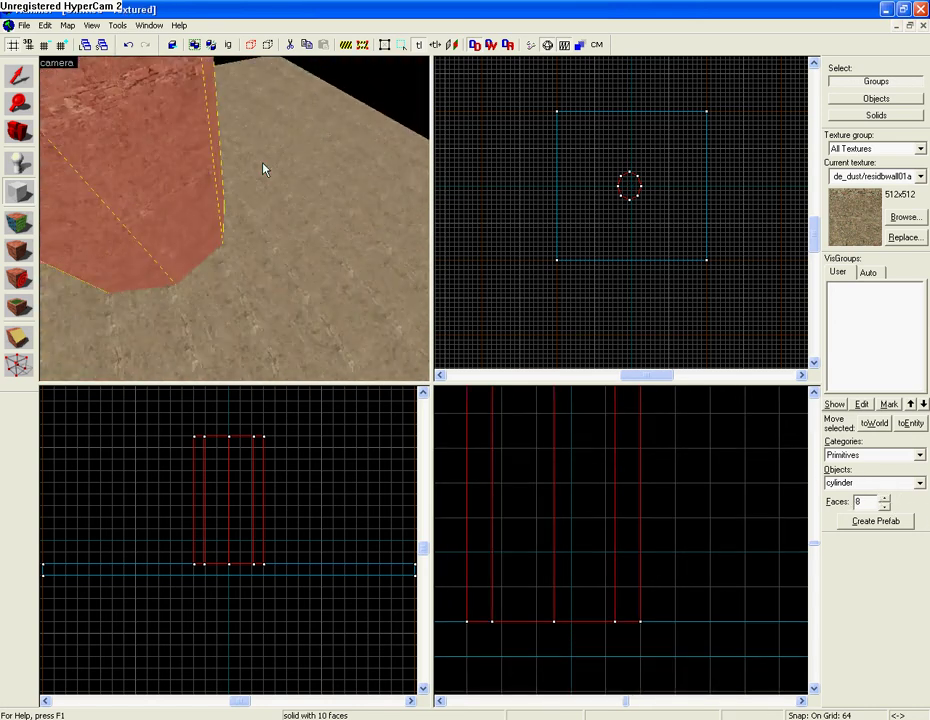
Create a 32-sided cylinder, 320 by 320 and as tall as the first, standing on the floor beside it
key(s)
key(Right)
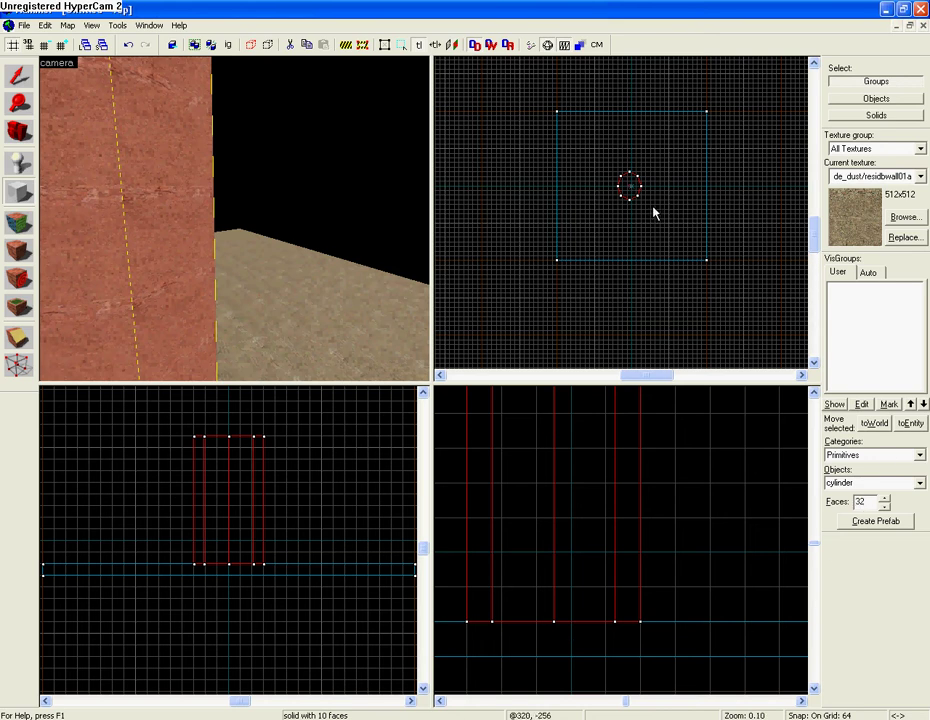
drag(648, 207, 678, 236)
key(Right)
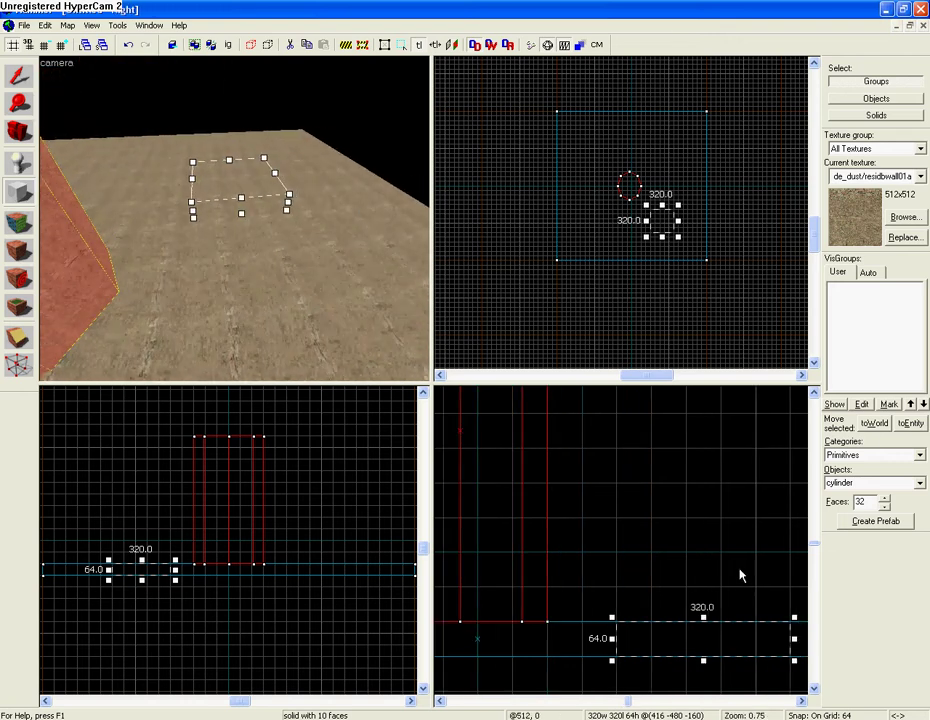
drag(702, 627, 693, 421)
key(Up)
key(Return)
key(Up)
key(Right)
Delete the 8-sided cylinder and the 32-sided cylinder from the floor
click(18, 76)
key(s)
click(326, 236)
key(a)
key(w)
key(s)
key(w)
key(w)
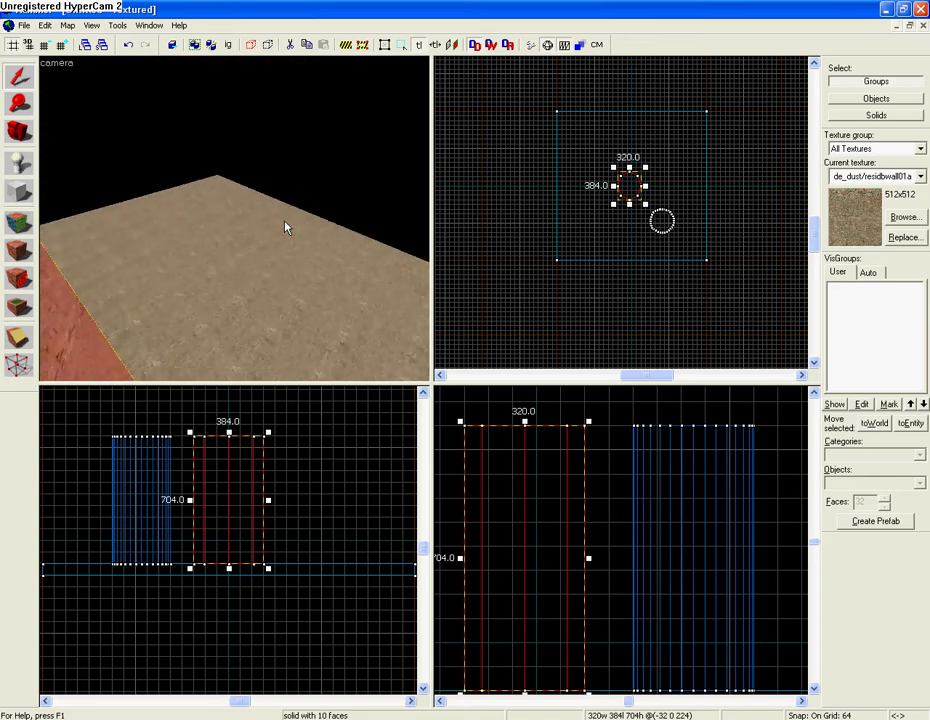
key(s)
key(Delete)
key(Page_Down)
click(284, 228)
key(Delete)
key(Page_Down)
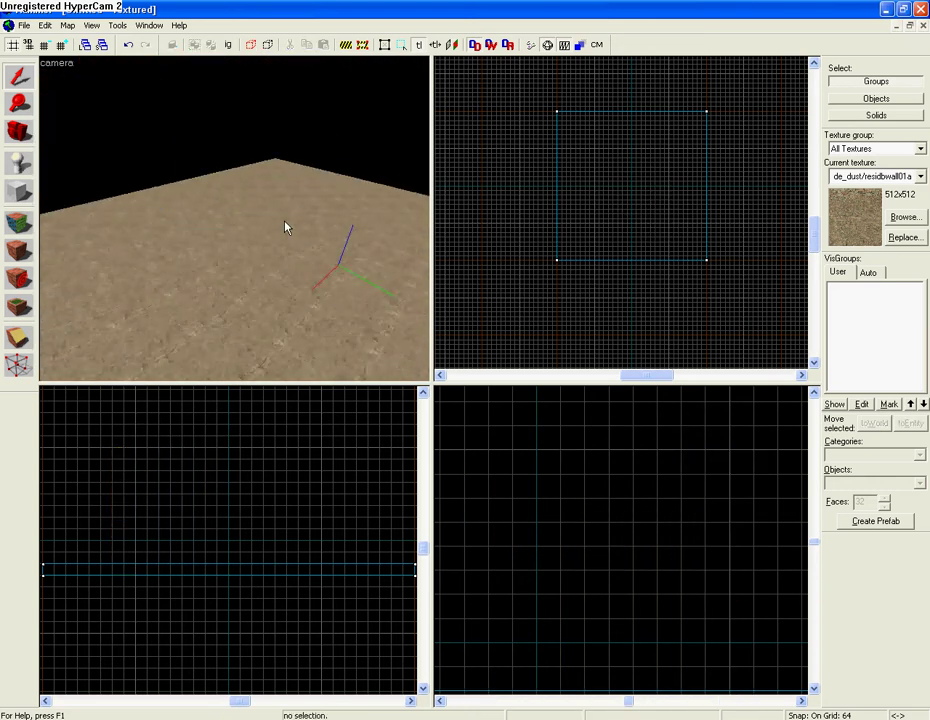
Create a block 640 wide, 256 long and 704 high at the centre of the floor
click(19, 192)
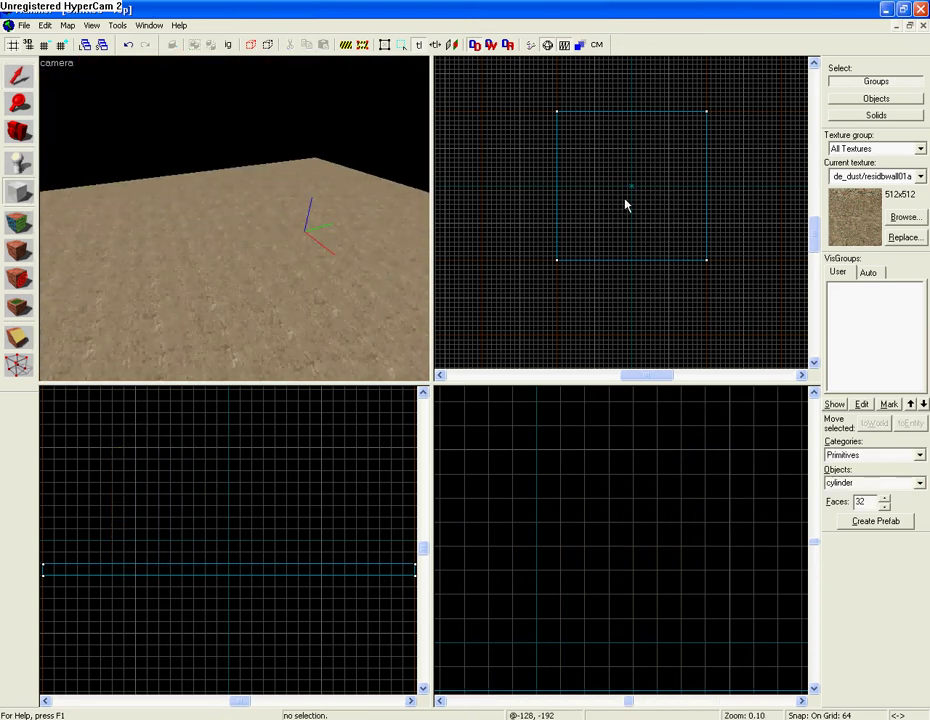
click(920, 483)
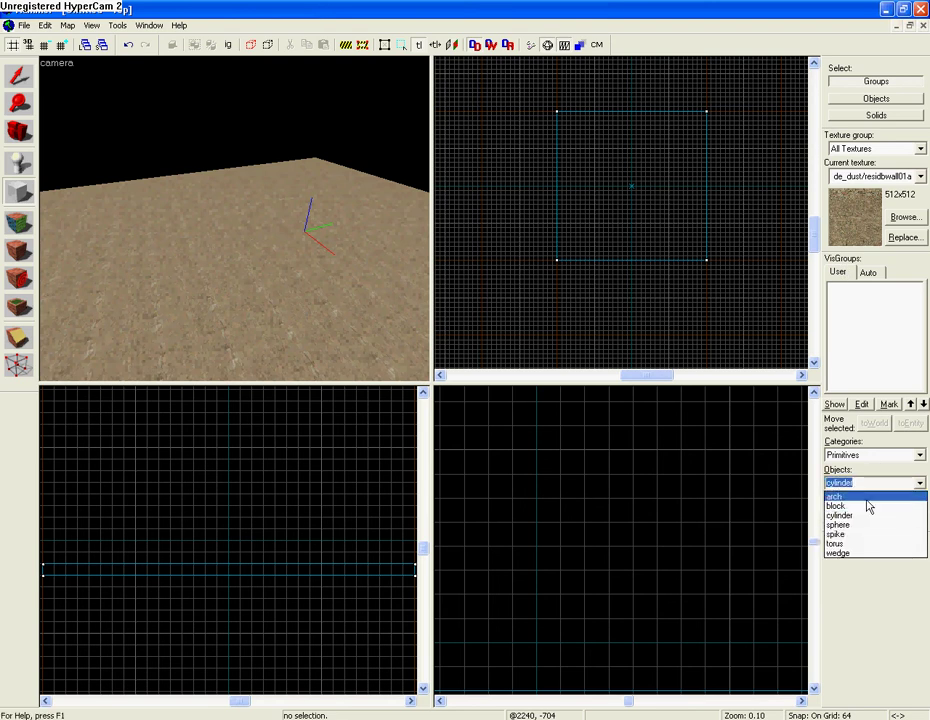
click(868, 504)
drag(617, 176, 660, 196)
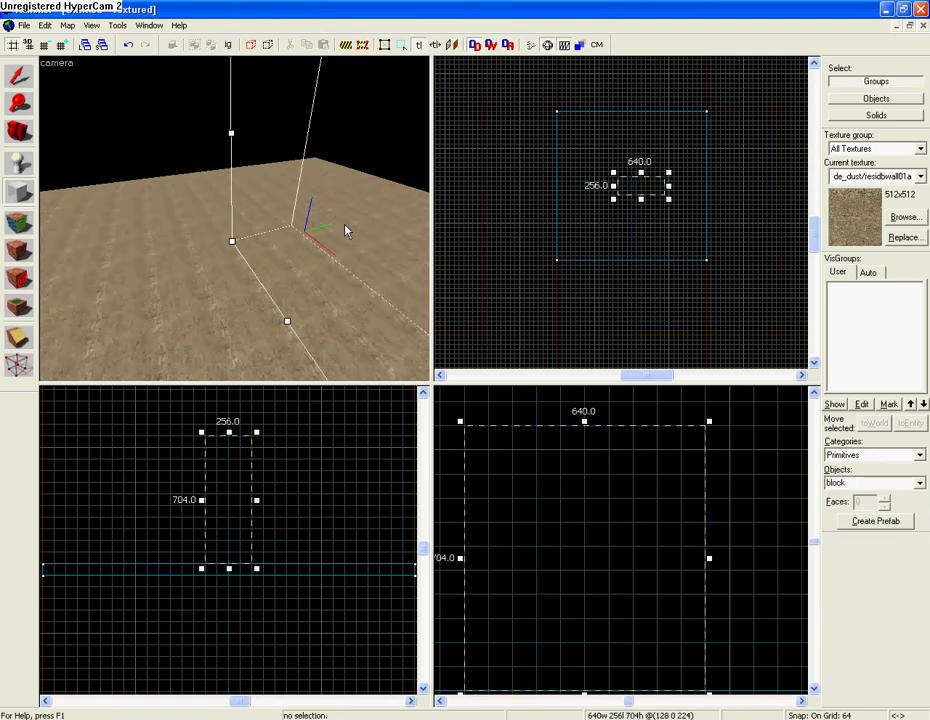
key(Return)
key(z)
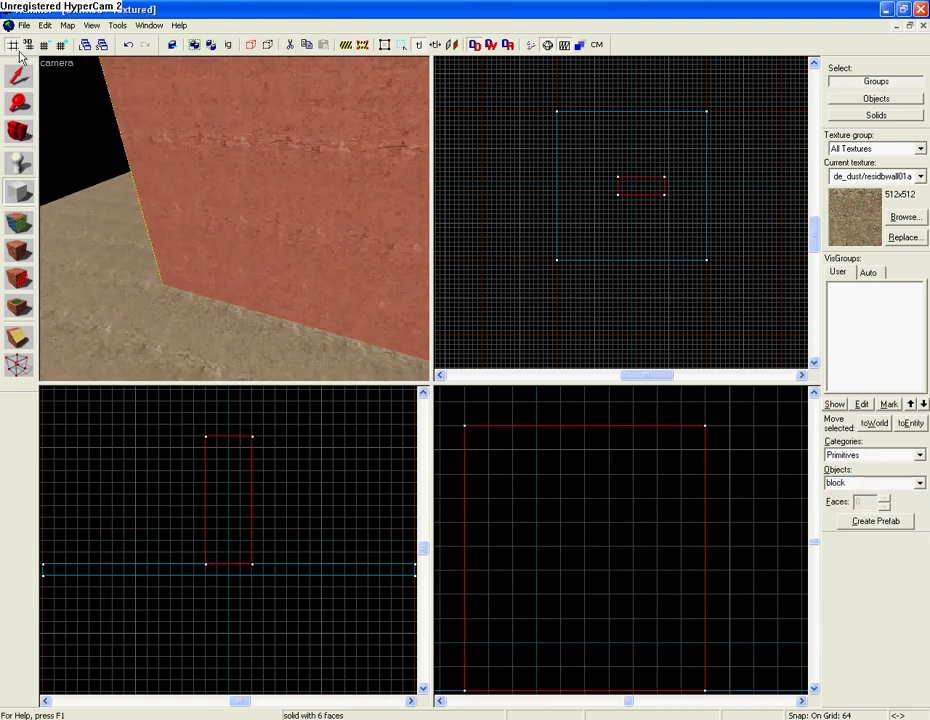
Lower the block's height to 256, keeping its base on the floor
click(18, 76)
drag(229, 433, 229, 513)
key(Left)
key(Left)
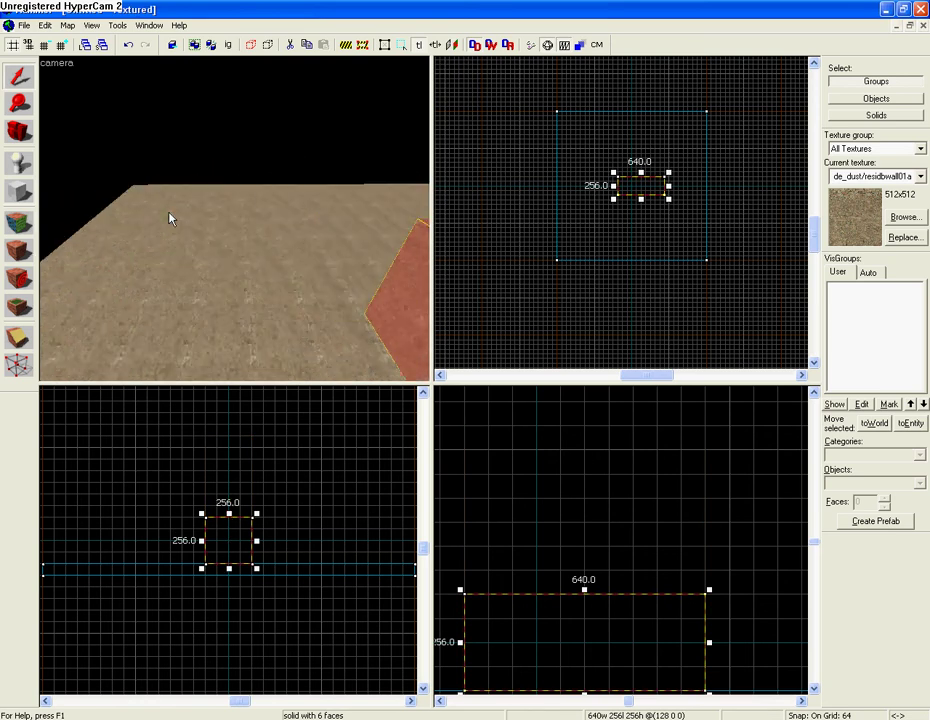
key(Right)
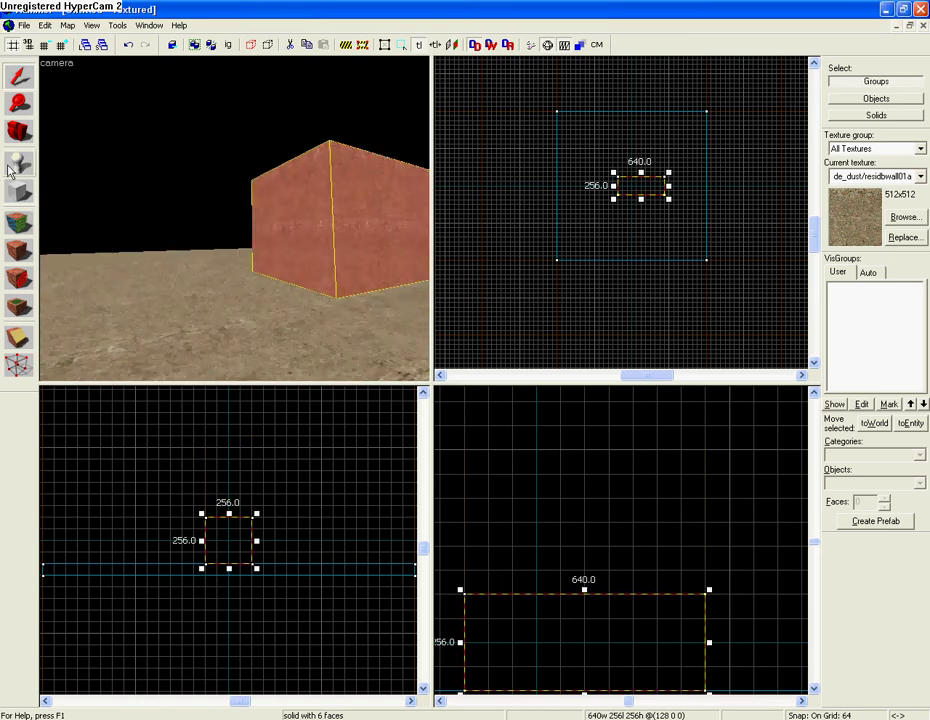
Using the arch primitive, outline a volume 320 wide, 256 long and 256 high against the block's narrow end
key(shift+b)
click(916, 481)
click(870, 494)
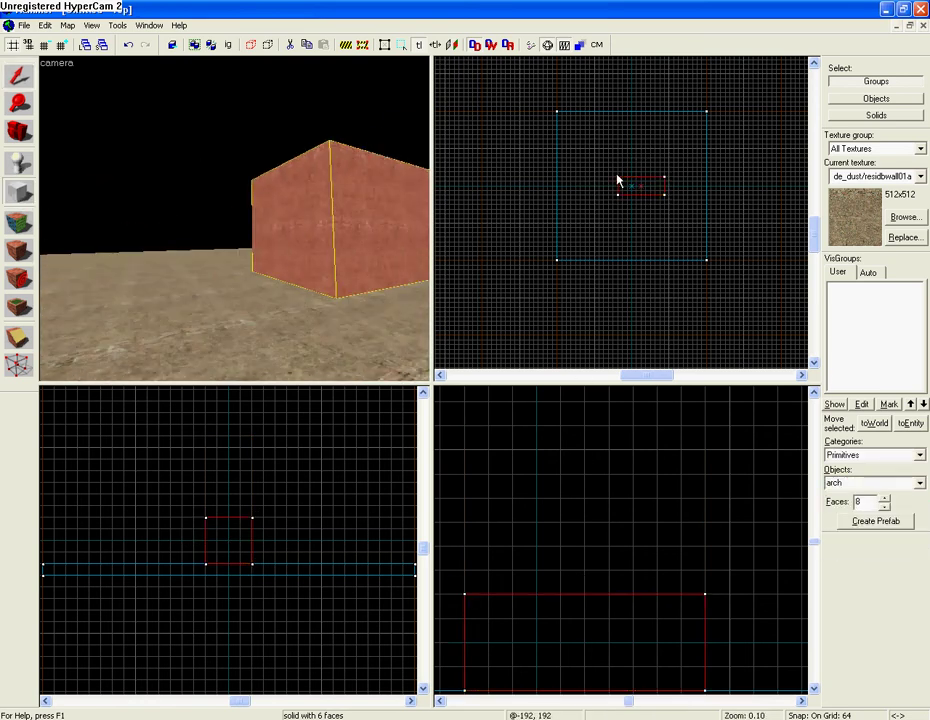
drag(592, 174, 622, 199)
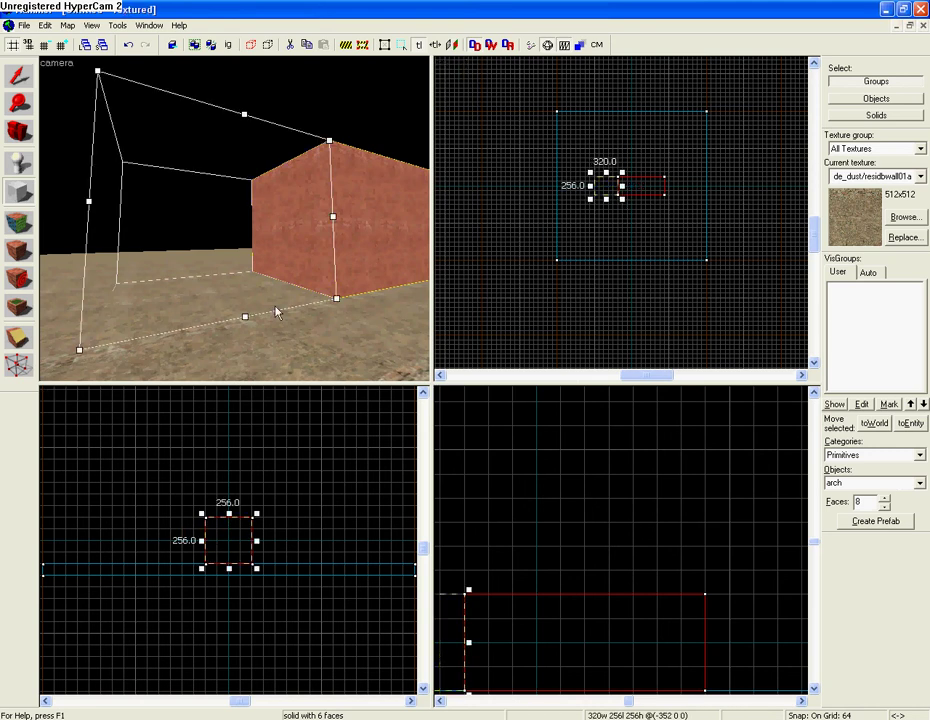
Create the arch with a wall width of 32, 16 sides, a 180 arc, start angle 0 and added height 0
key(Return)
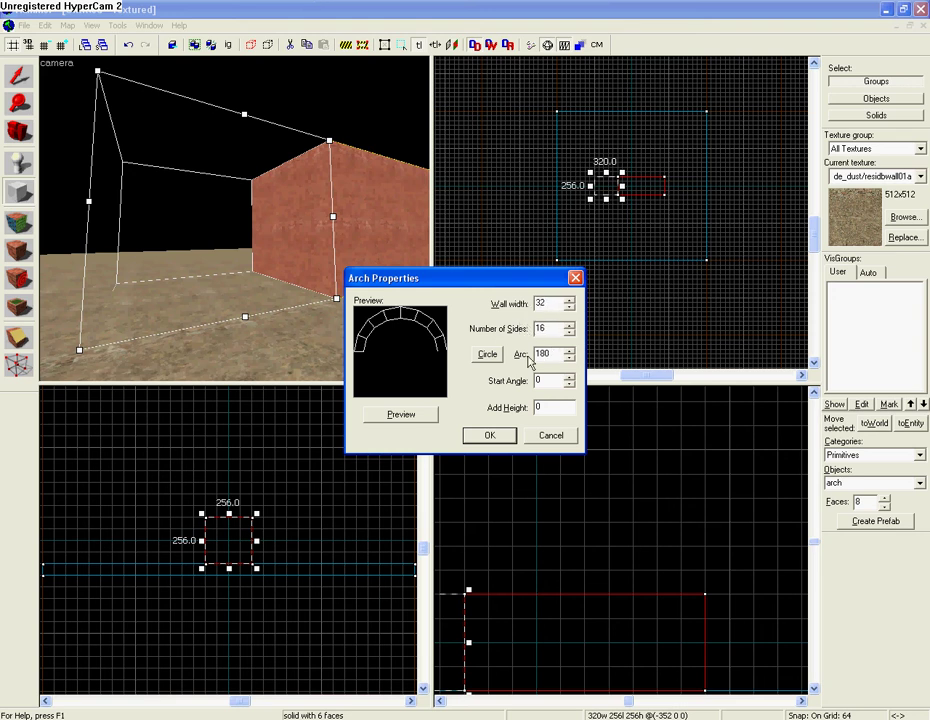
click(489, 435)
key(w)
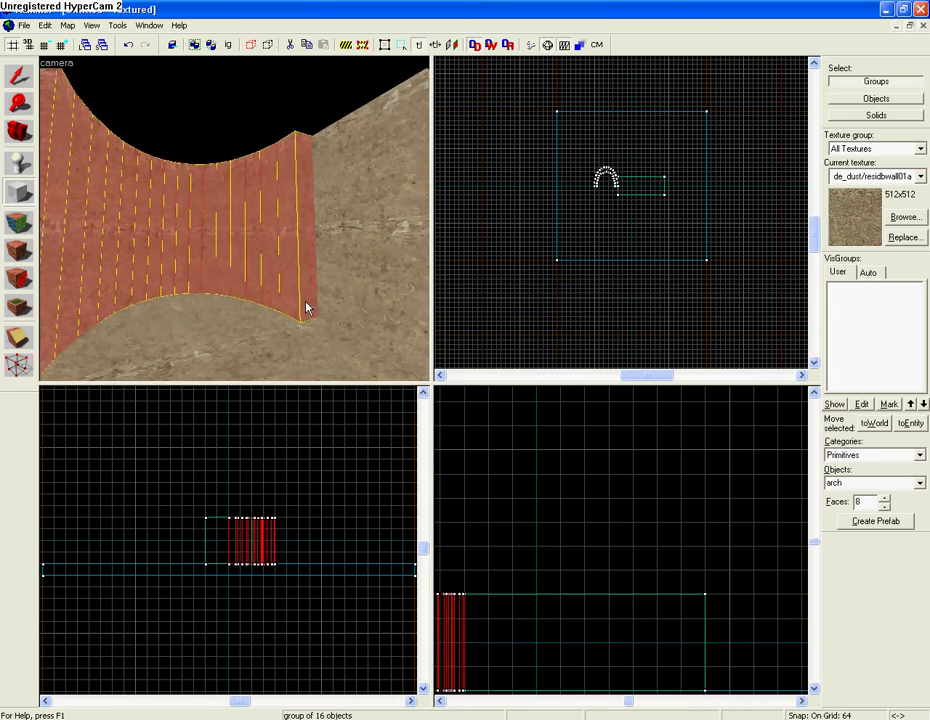
key(a)
key(a)
key(d)
Rotate the arch about 90 degrees in the front view so its segments run horizontally
click(6, 74)
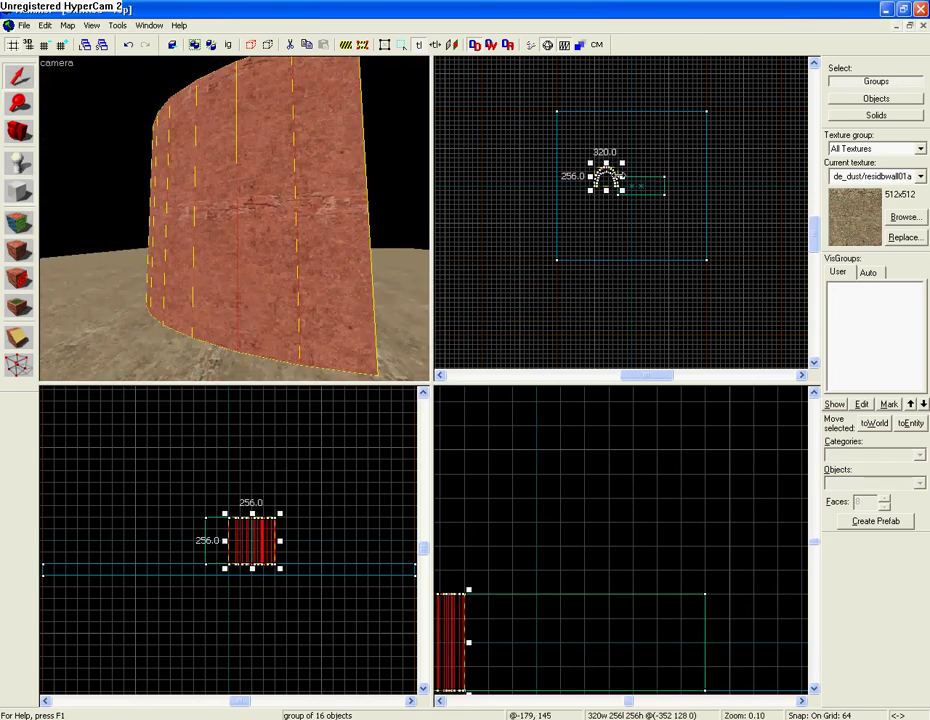
click(251, 535)
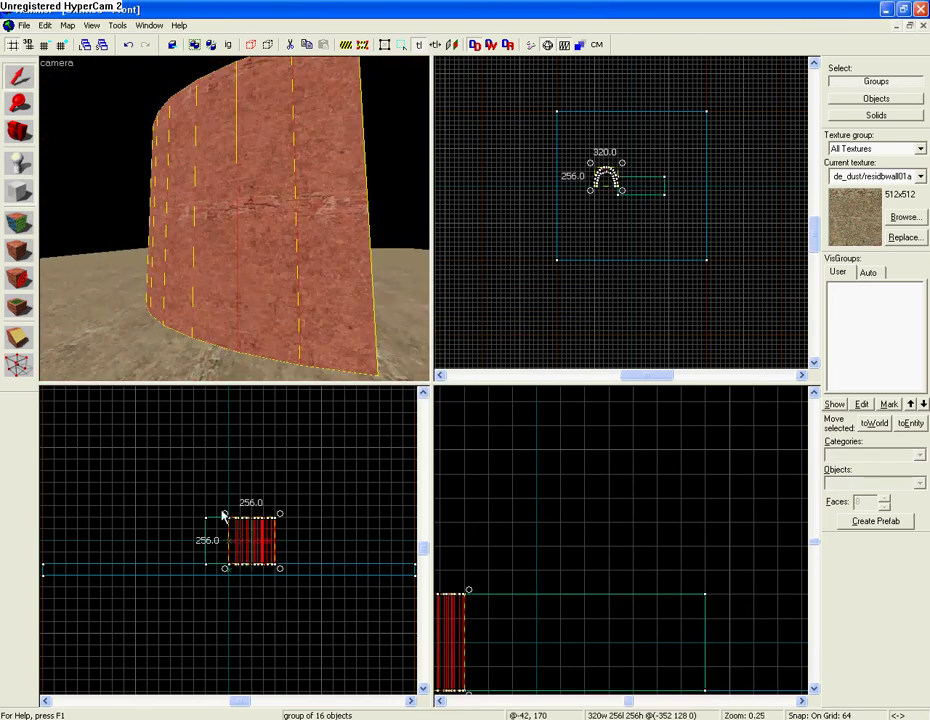
drag(226, 514, 267, 518)
scroll(269, 546, up, 7)
scroll(291, 600, up, 6)
drag(287, 624, 289, 627)
scroll(245, 504, down, 12)
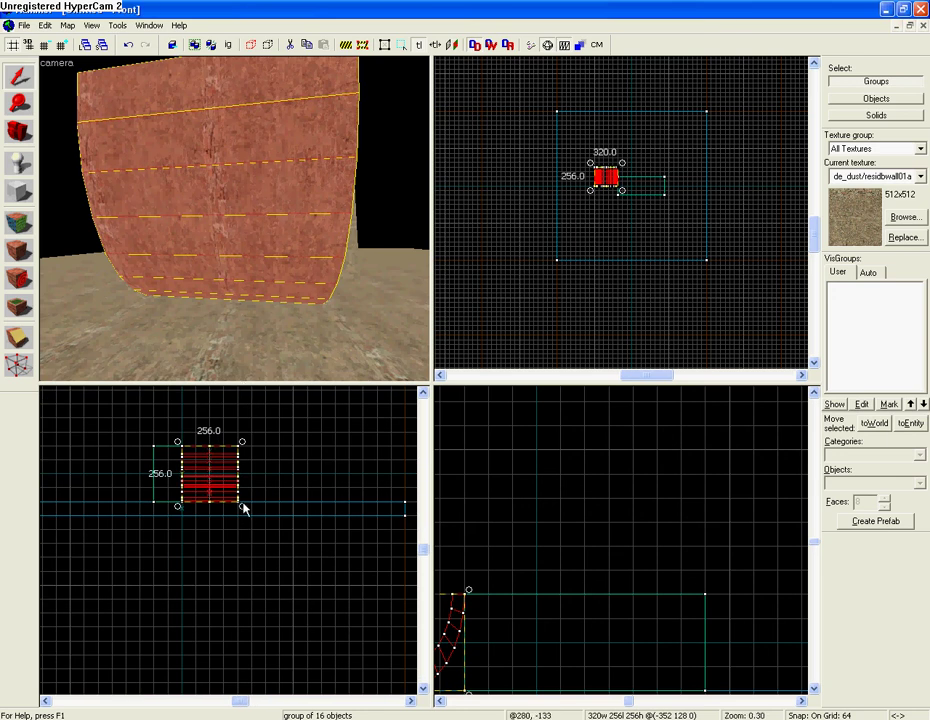
click(242, 505)
click(296, 218)
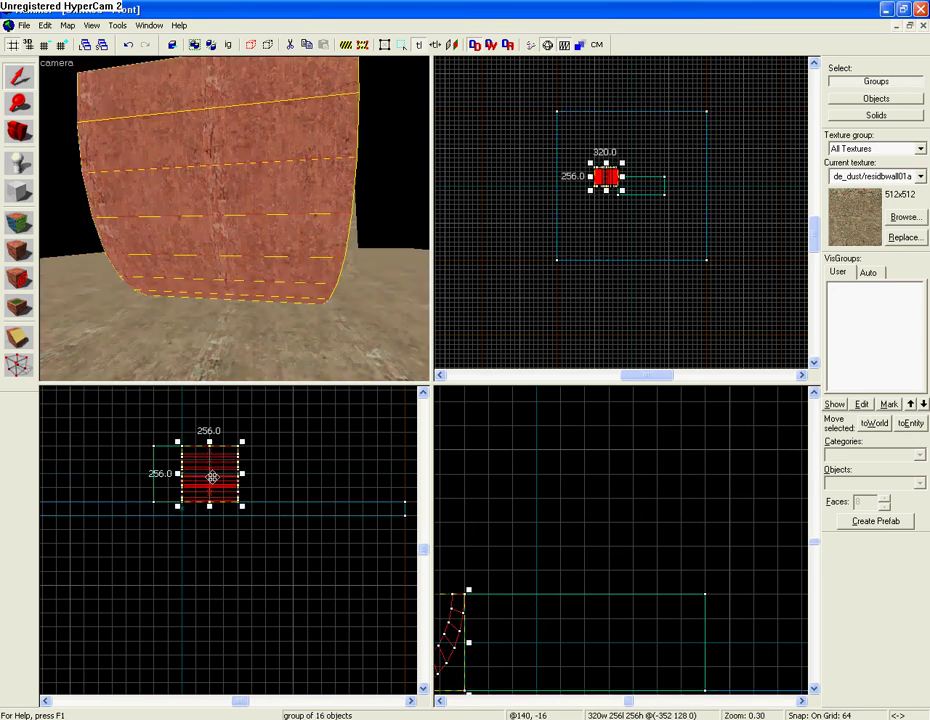
Rotate the arch back to a nearly upright position in the front view and inspect it in the camera view
drag(240, 505, 266, 429)
drag(181, 516, 255, 470)
scroll(249, 515, up, 8)
scroll(245, 502, up, 2)
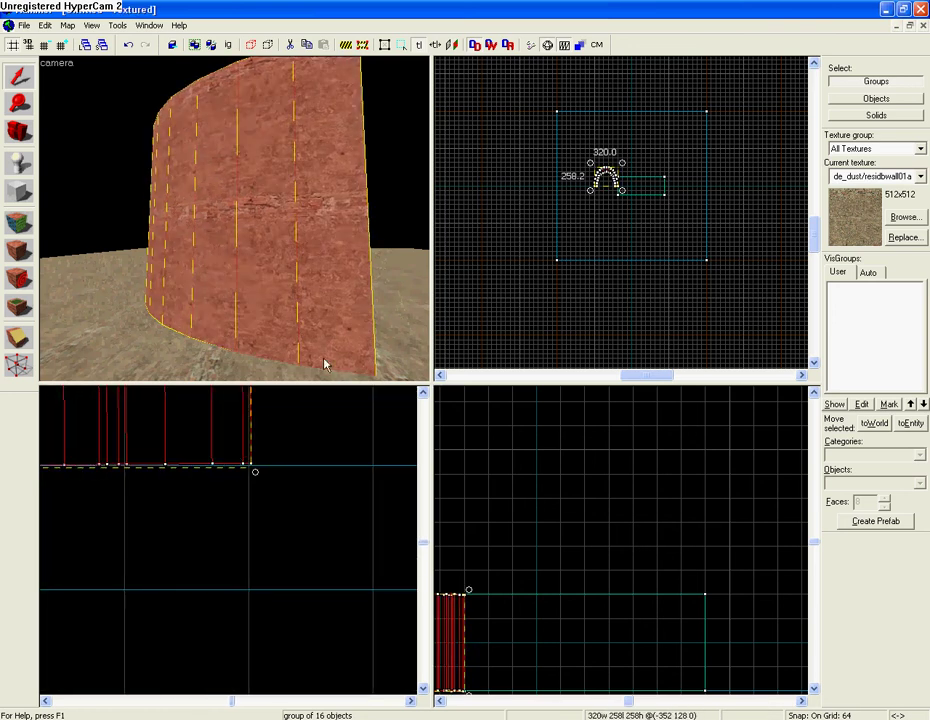
key(s)
key(d)
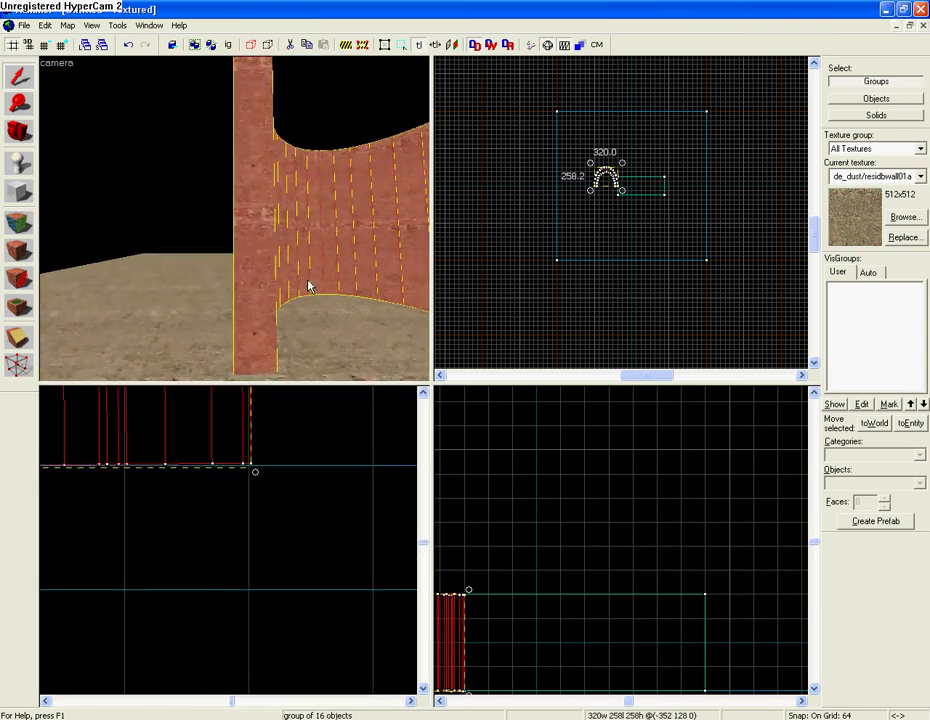
key(s)
scroll(255, 500, down, 6)
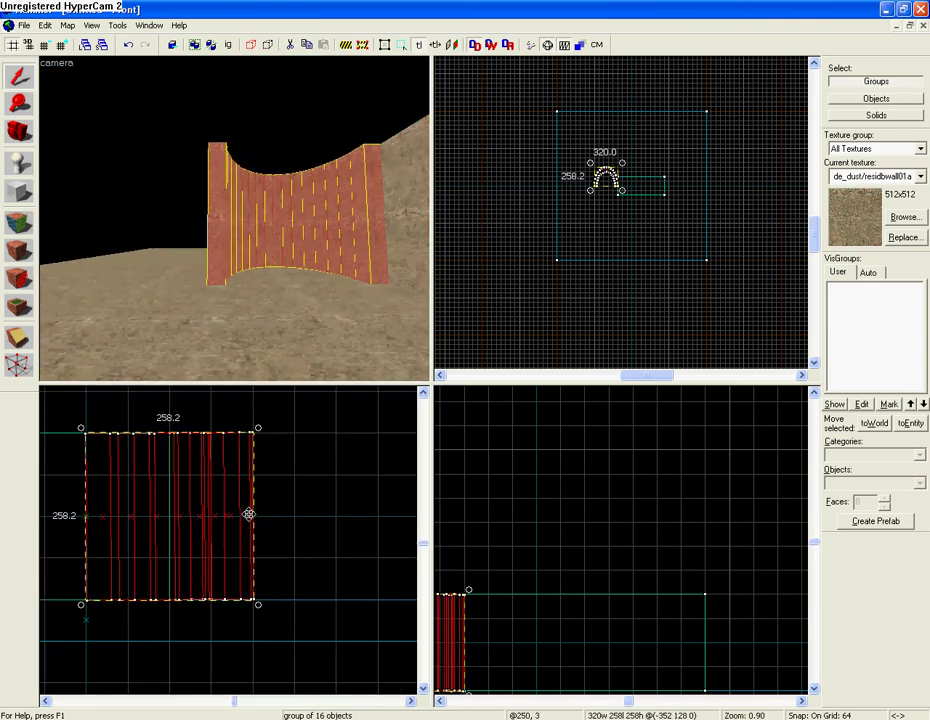
Rotate the arch a quarter turn in the front view so it stands upright on the floor, 256 long and 256 high
key(Left)
drag(355, 433, 350, 605)
drag(167, 411, 175, 421)
key(z)
key(d)
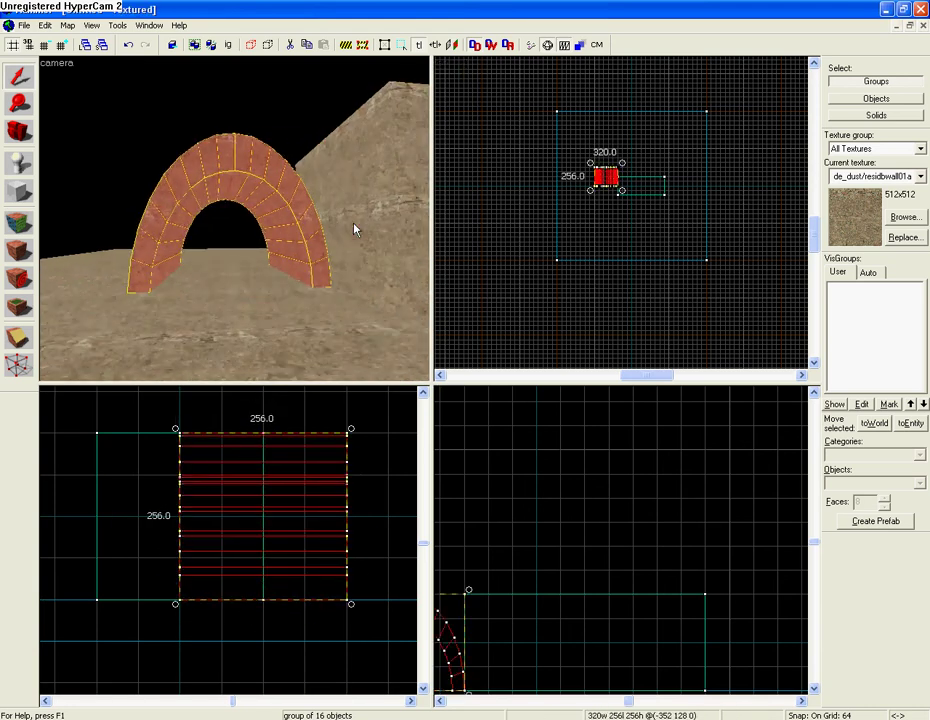
key(z)
Stretch the upright arch upward to a height of 320 and inspect it in the camera view
click(285, 483)
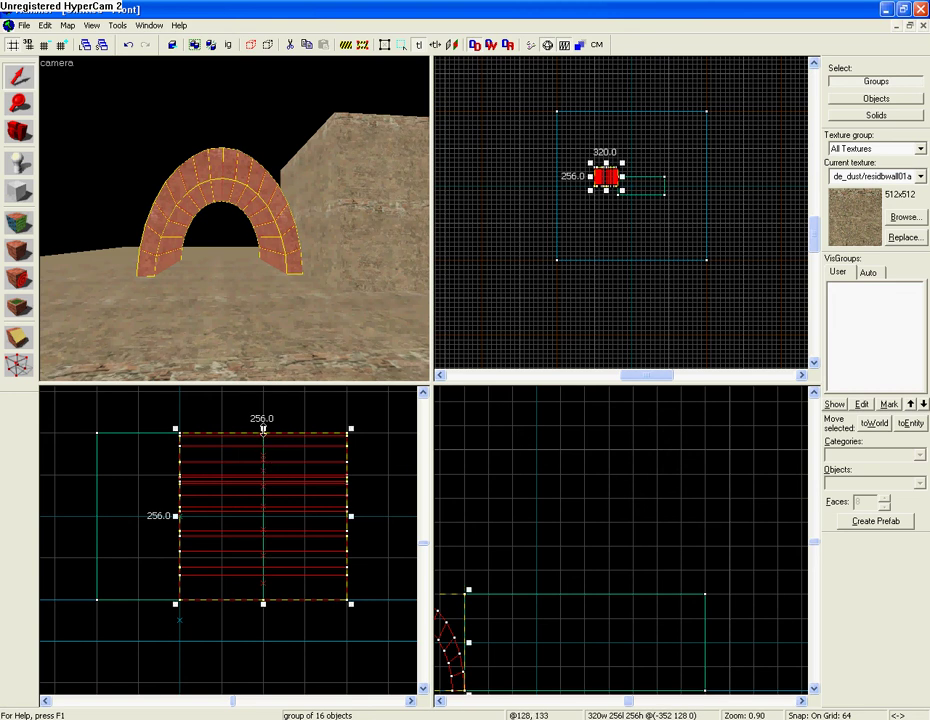
scroll(263, 430, down, 1)
drag(263, 430, 262, 403)
key(z)
scroll(575, 176, up, 5)
drag(646, 154, 643, 189)
key(z)
key(w)
key(w)
key(s)
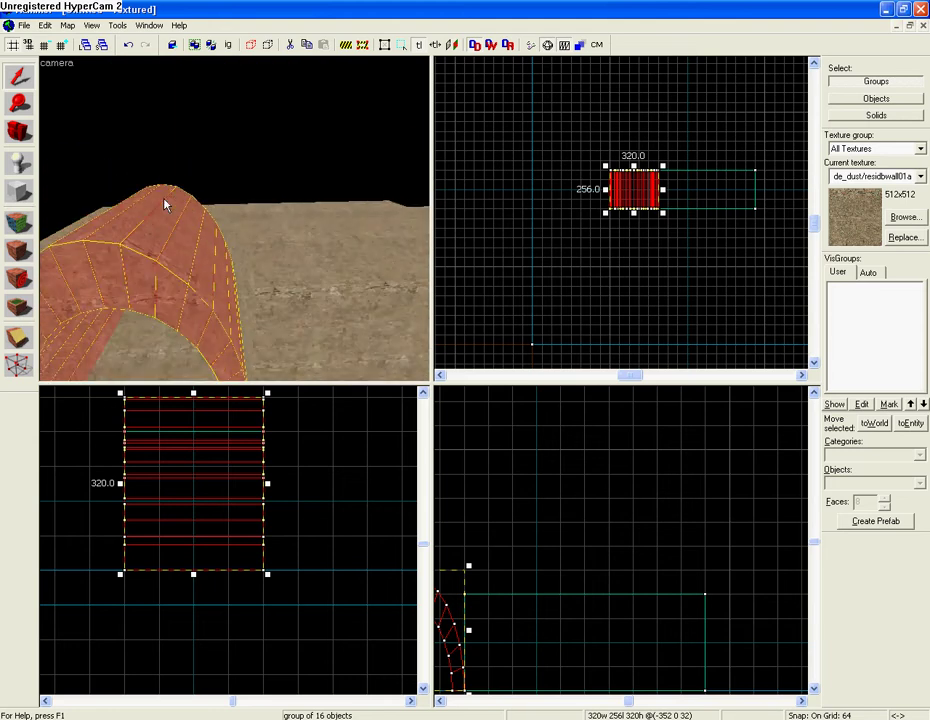
key(Page_Up)
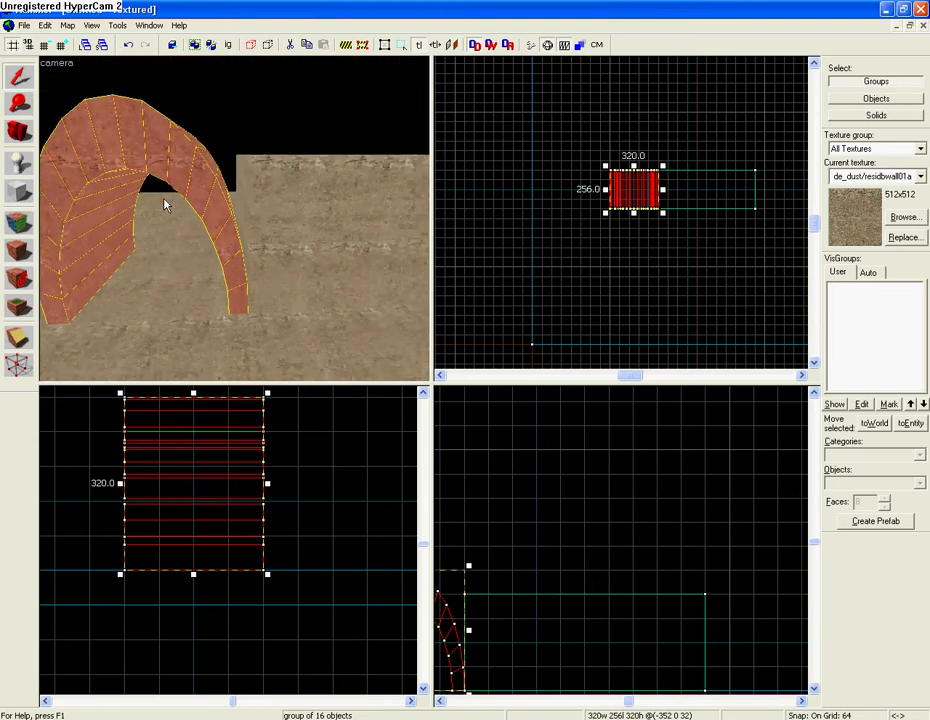
Set the arch's height back to 256 in the front view
scroll(235, 421, up, 2)
scroll(177, 435, down, 3)
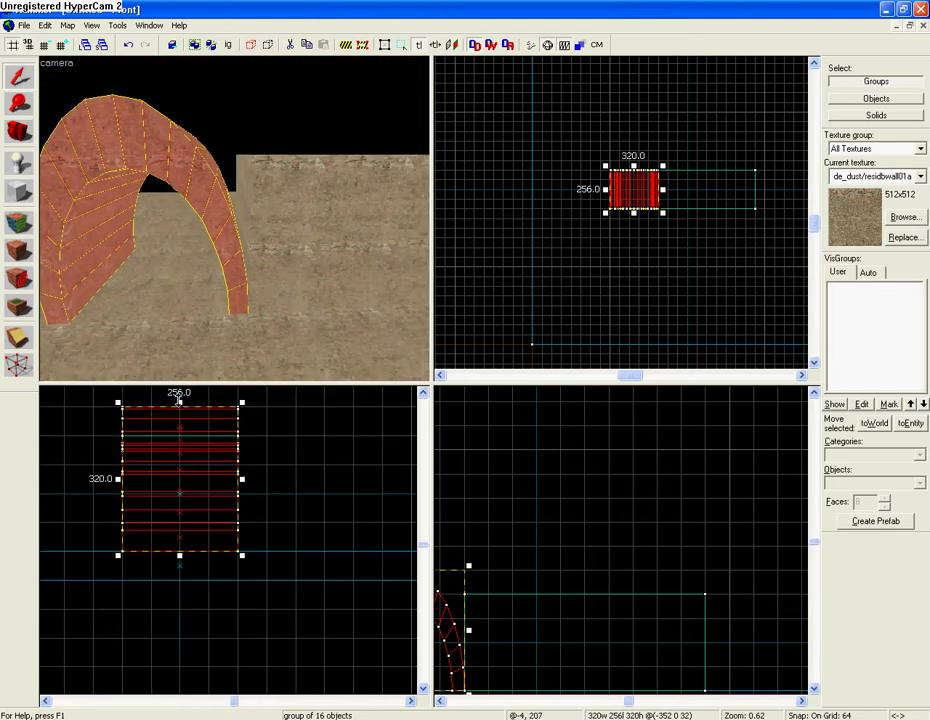
drag(178, 398, 178, 427)
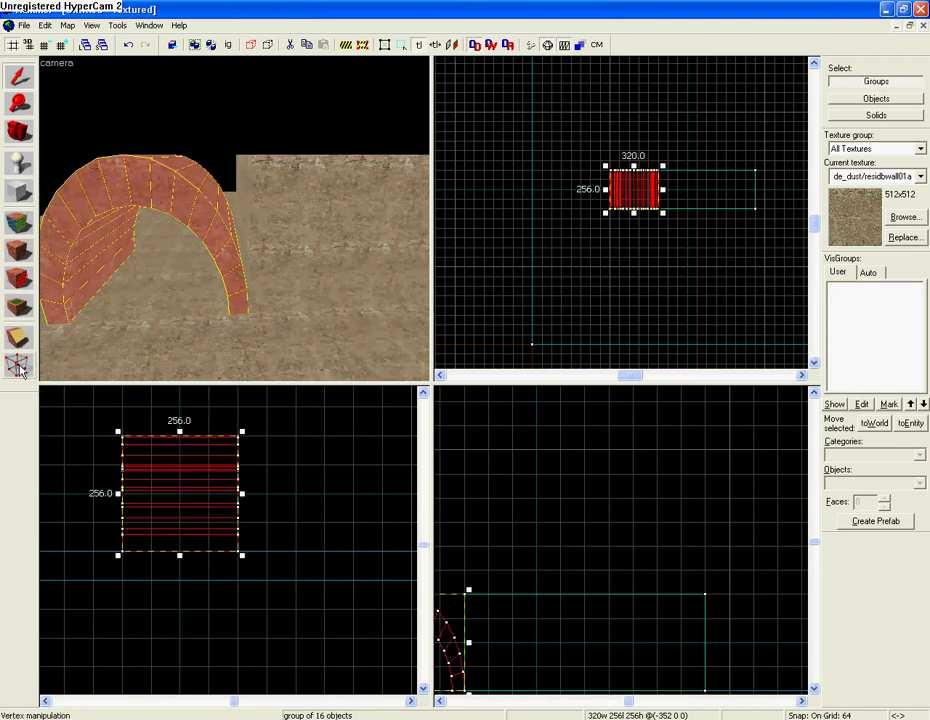
Using vertex manipulation, pull two outer vertices near the arch's crown onto the upper corner of the adjacent block
click(18, 367)
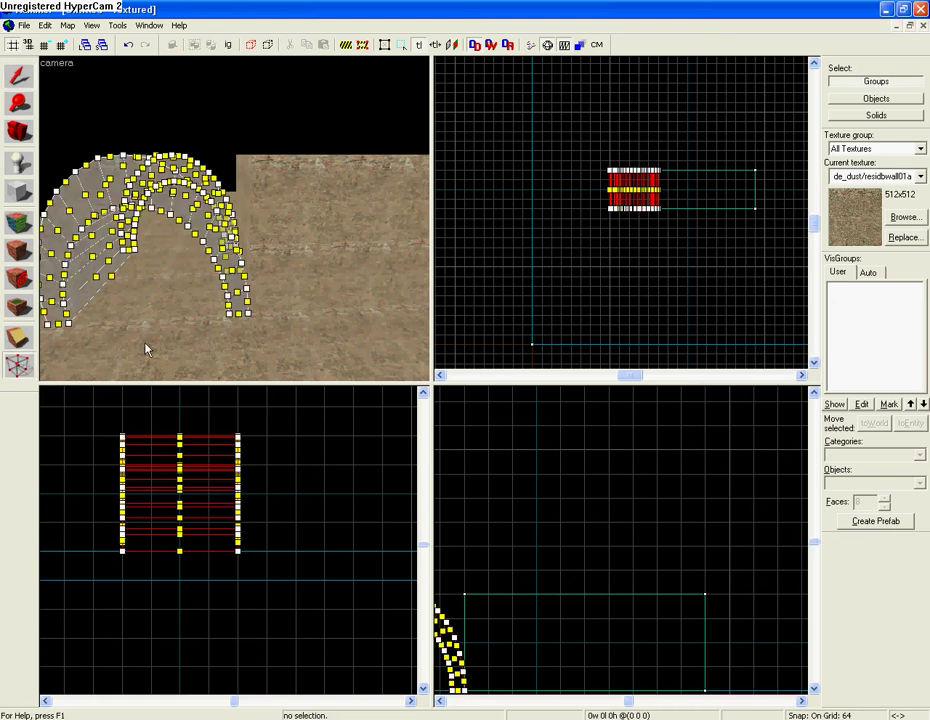
key(z)
key(d)
key(a)
key(w)
key(s)
key(z)
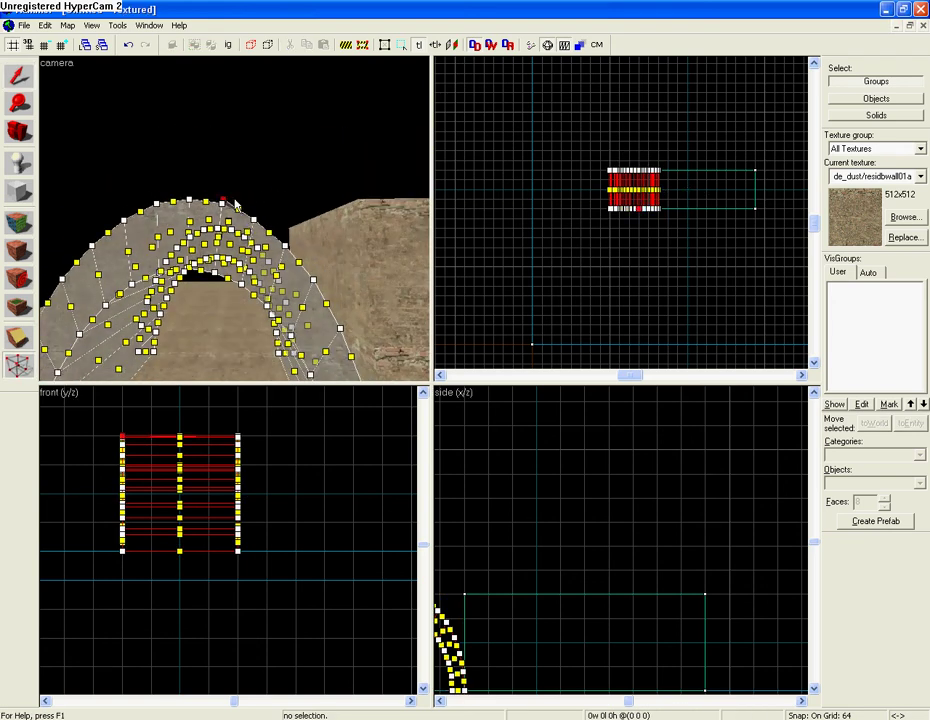
drag(251, 202, 360, 218)
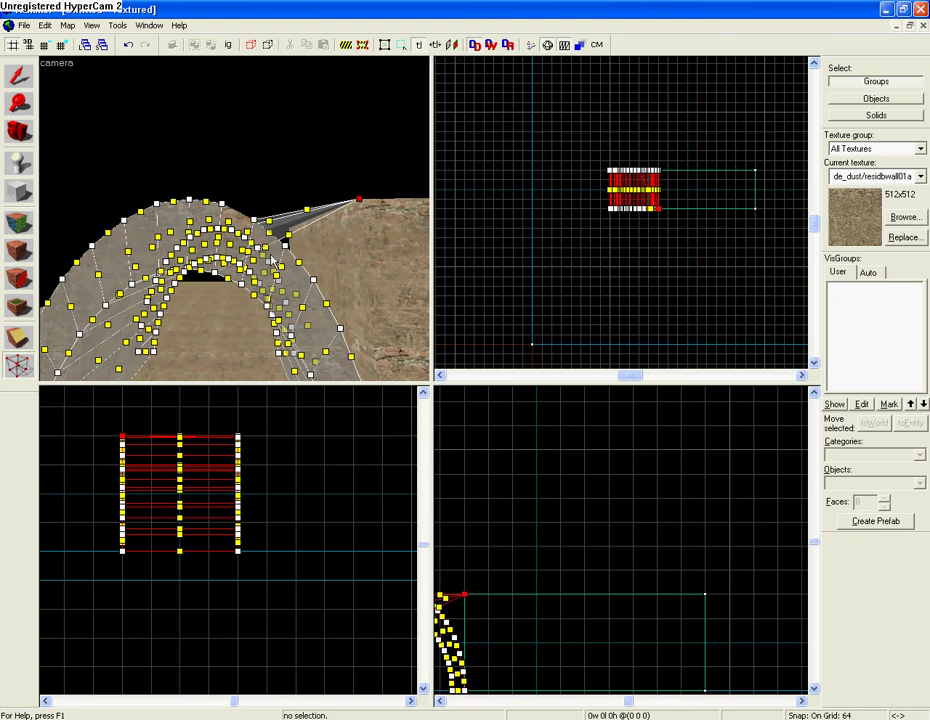
drag(286, 244, 368, 211)
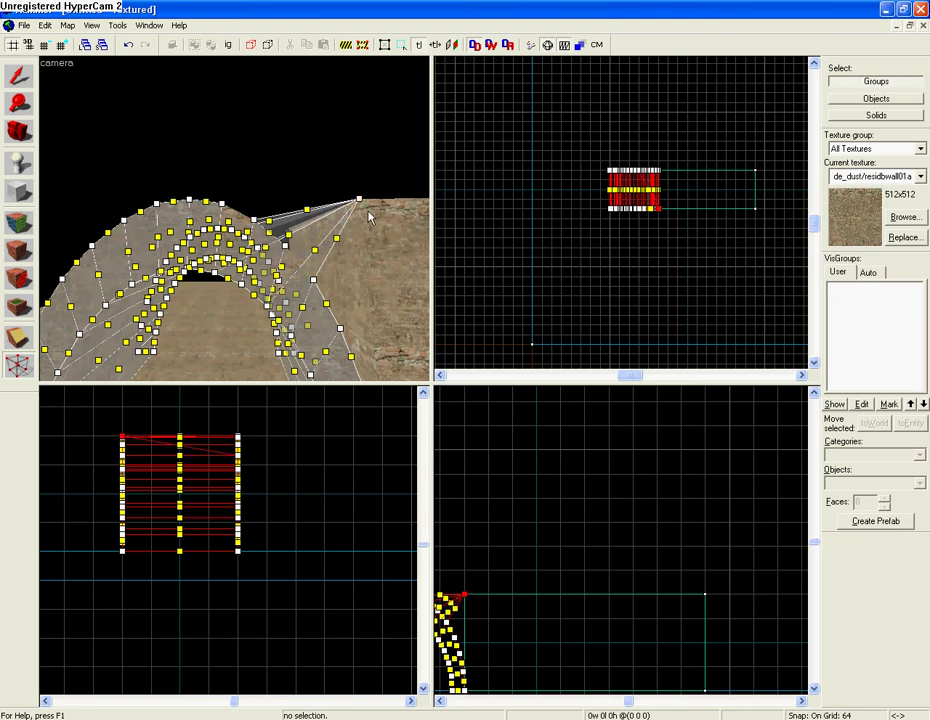
click(342, 330)
click(219, 265)
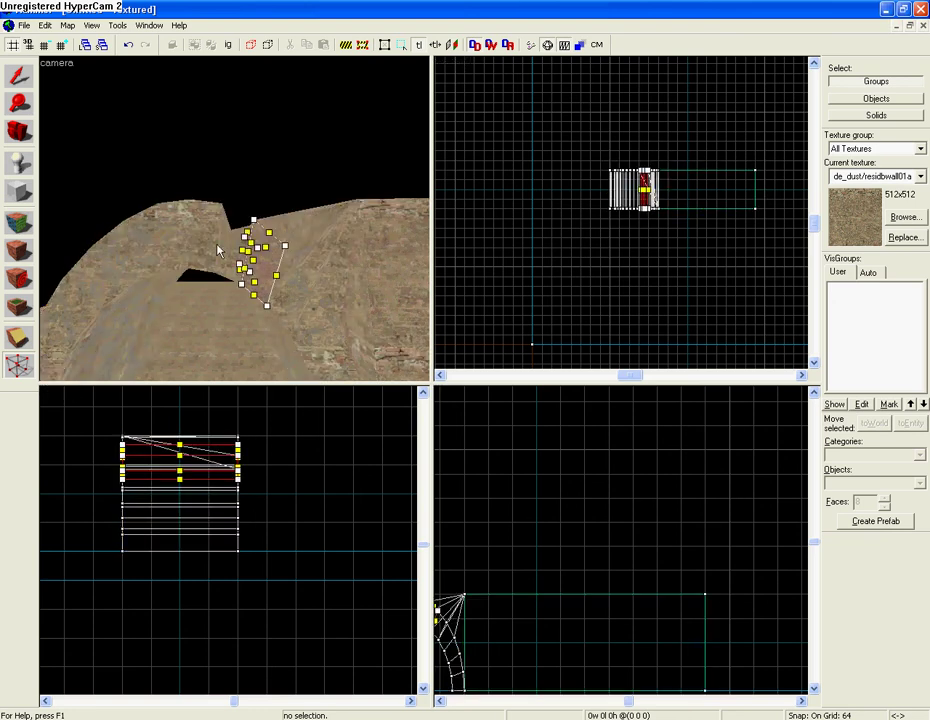
Reselect the whole arch and show only its corner vertices for vertex manipulation
key(ctrl+z)
click(460, 411)
click(352, 271)
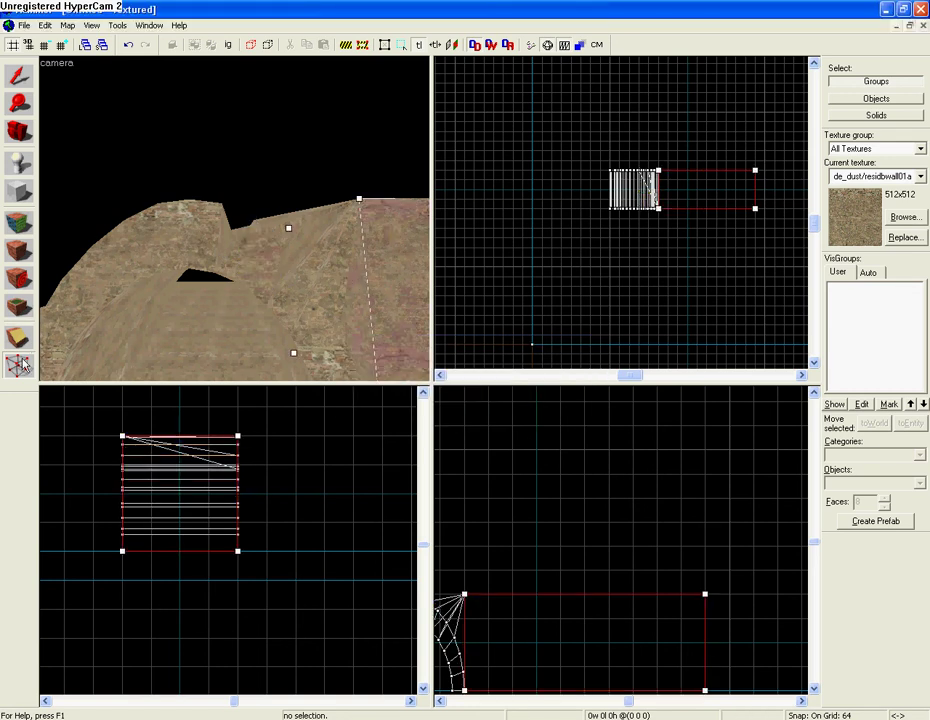
key(ctrl+z)
click(467, 410)
click(30, 341)
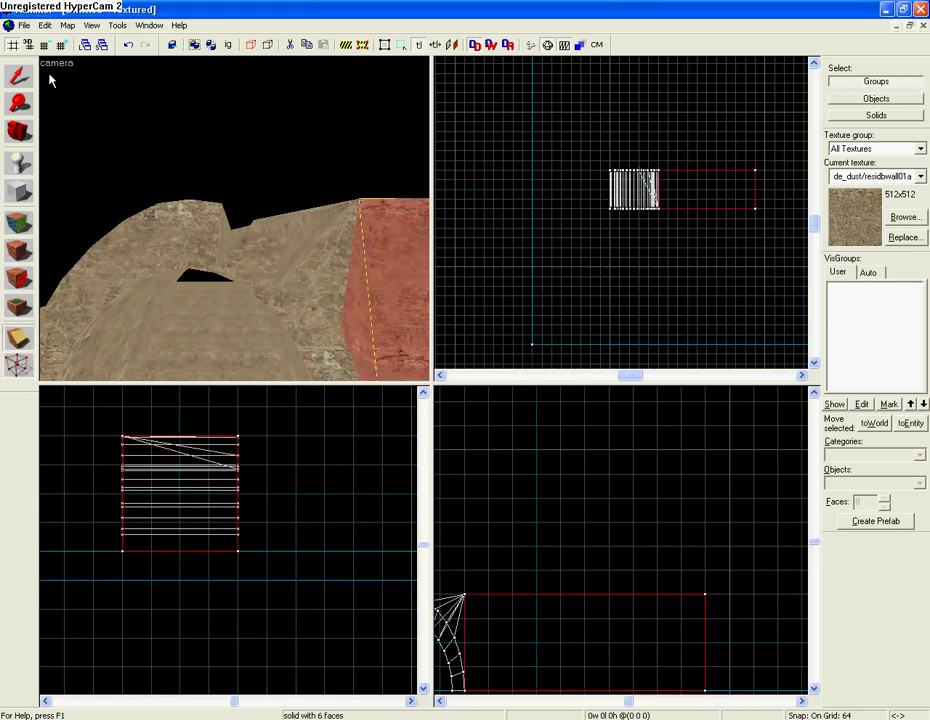
click(18, 75)
click(213, 232)
scroll(300, 291, up, 3)
scroll(101, 370, down, 4)
click(18, 365)
scroll(152, 287, up, 6)
key(z)
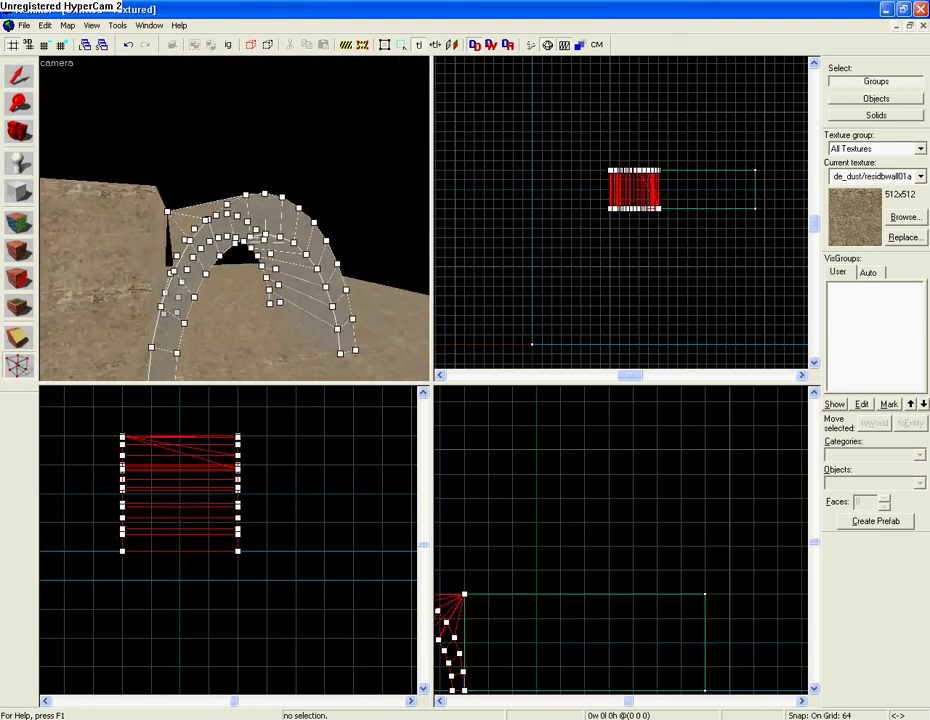
Pull another upper vertex of the arch past the block's corner and pick individual arch segments near the crown
key(z)
drag(214, 220, 50, 203)
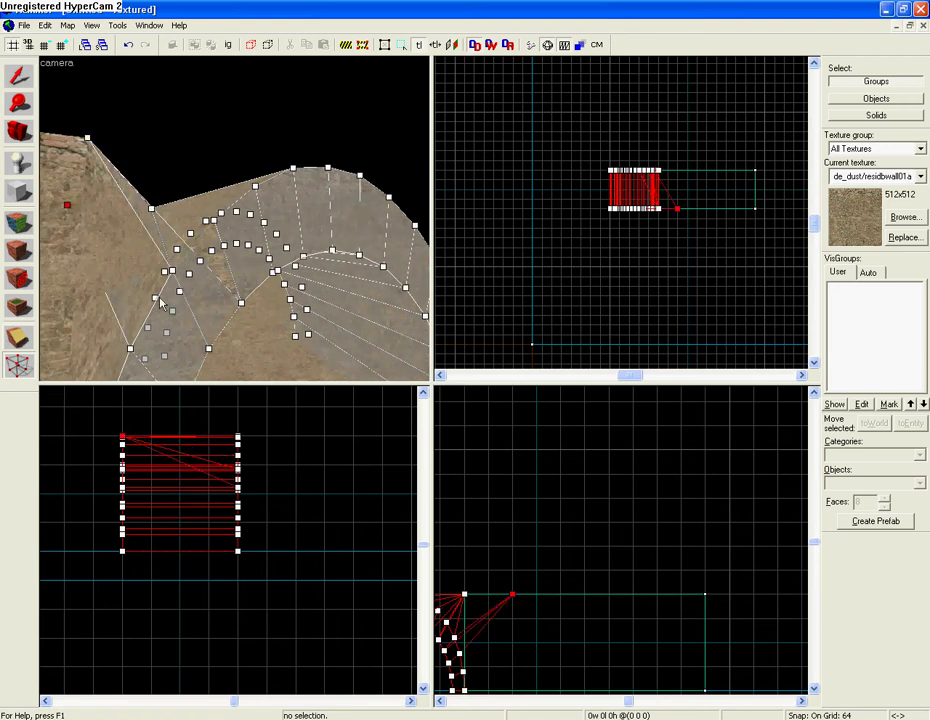
click(64, 204)
click(229, 270)
click(165, 300)
click(229, 262)
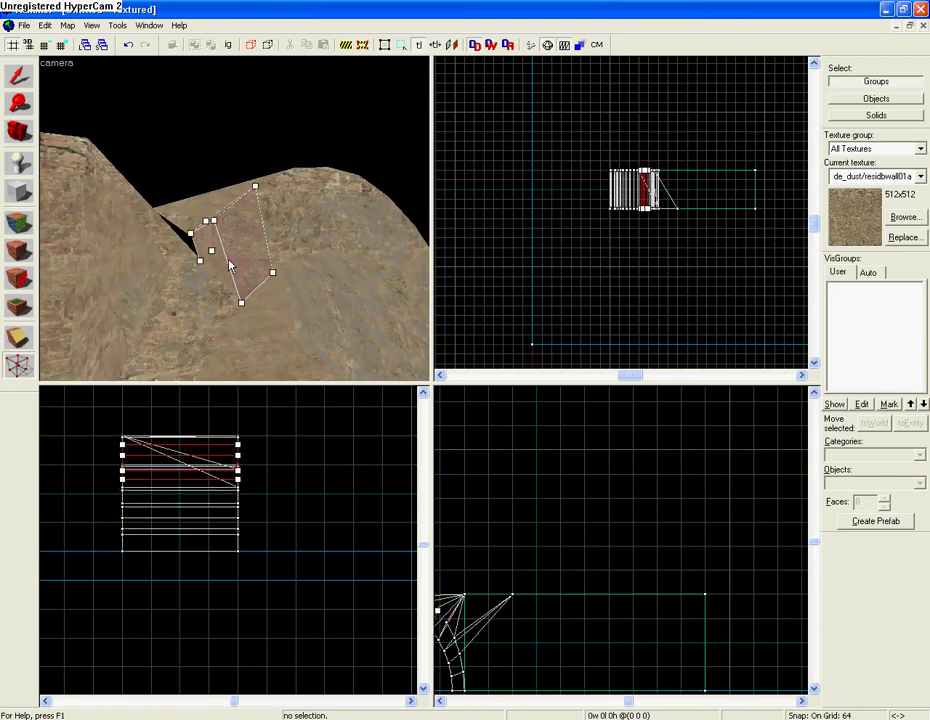
click(283, 247)
click(307, 239)
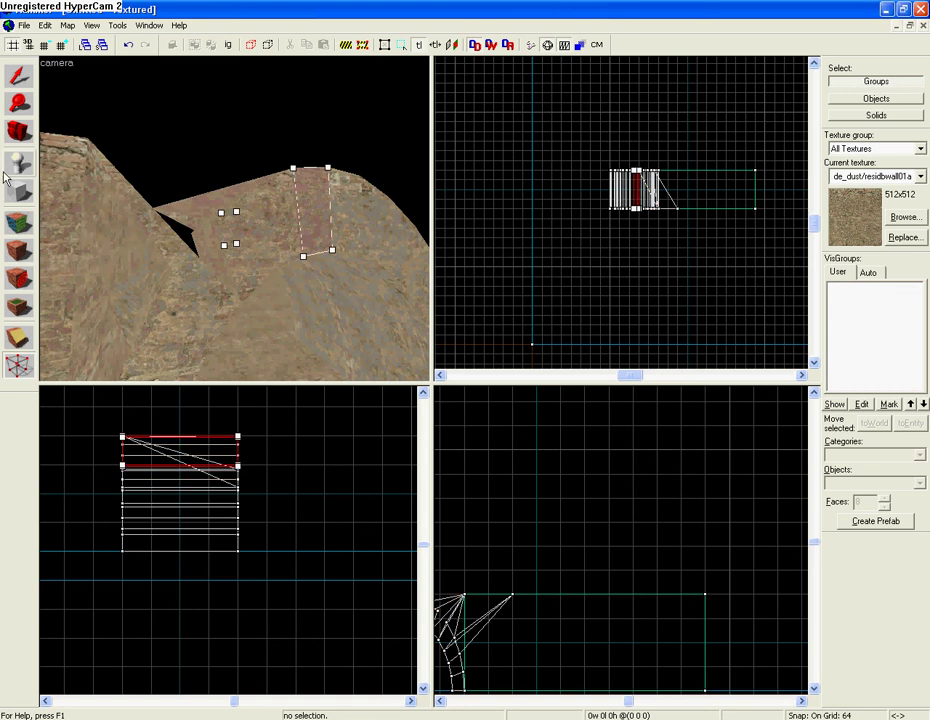
Select the distorted arch and delete it
click(17, 83)
click(243, 243)
key(Delete)
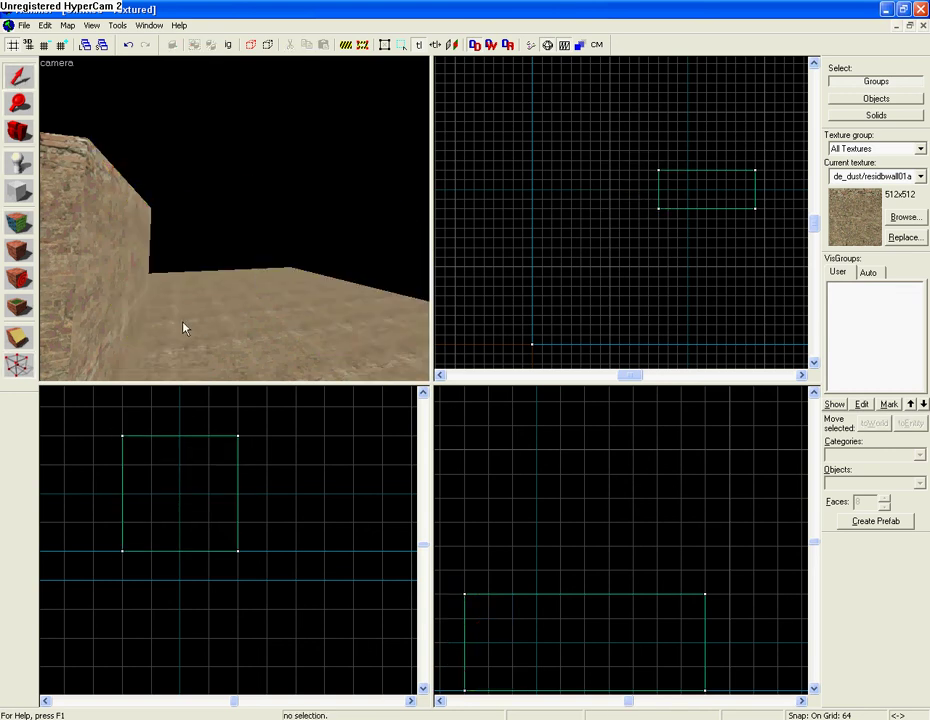
Clip the block diagonally in the side view, from 192 units in along its top edge down to its lower corner
key(Right)
key(w)
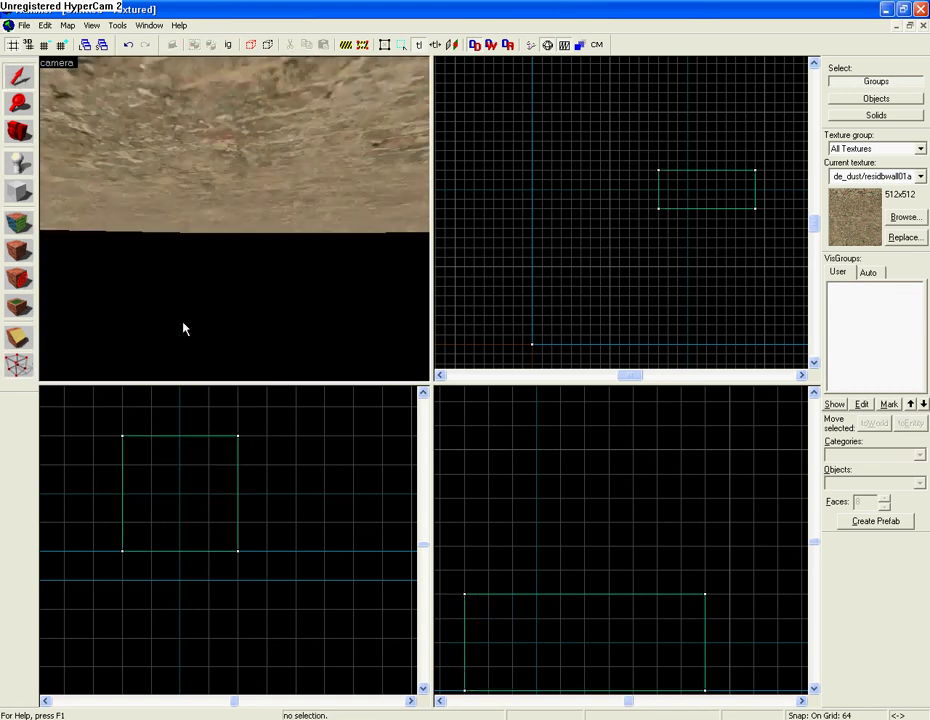
key(Right)
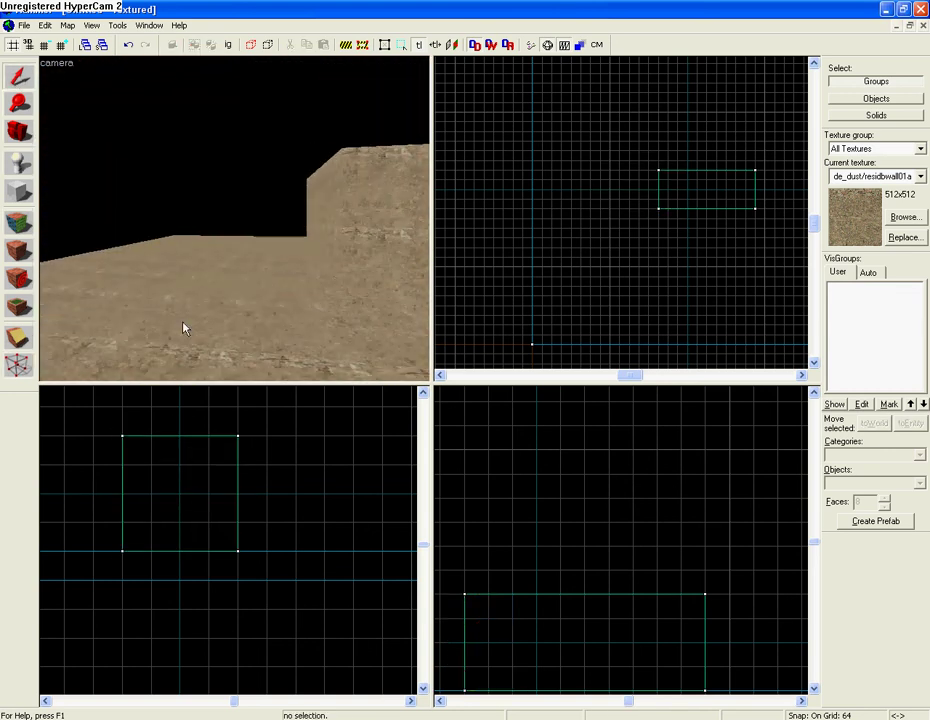
key(Right)
click(17, 337)
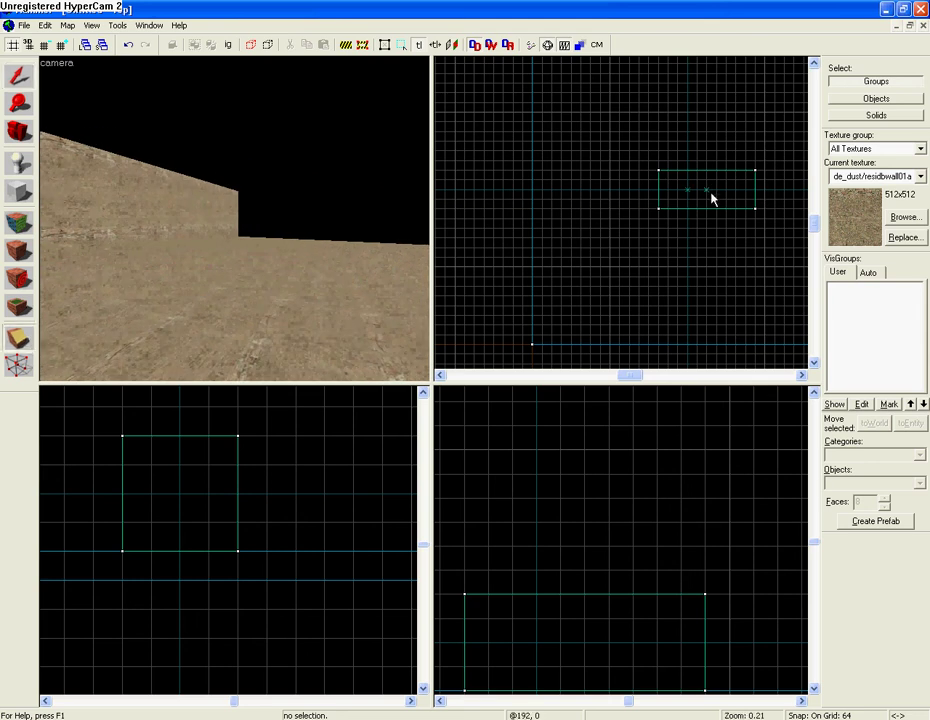
scroll(605, 455, down, 3)
click(19, 77)
click(15, 337)
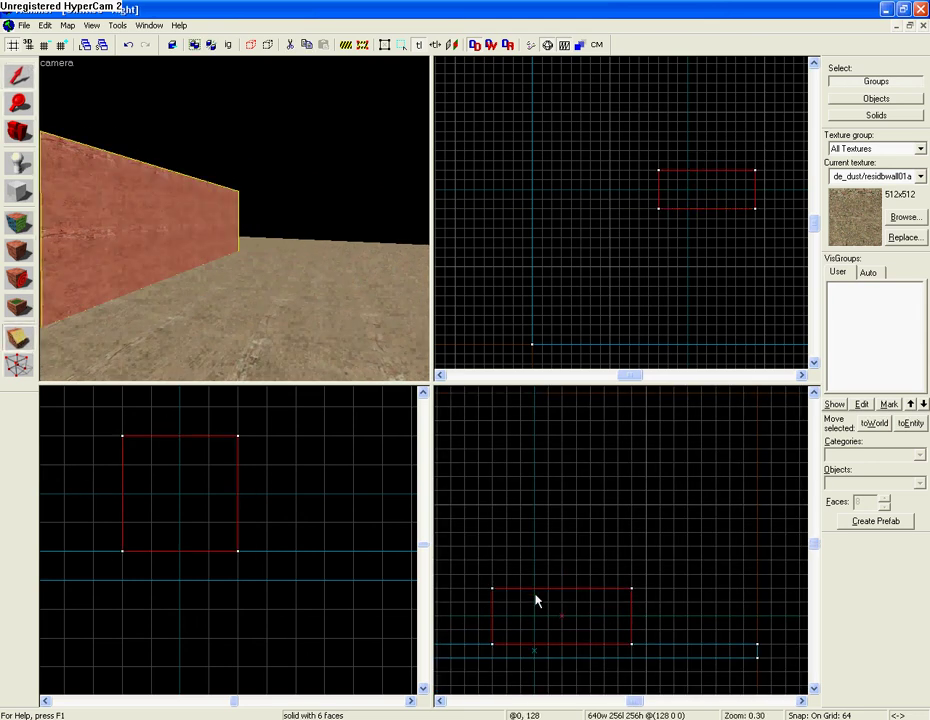
drag(535, 600, 500, 652)
key(Return)
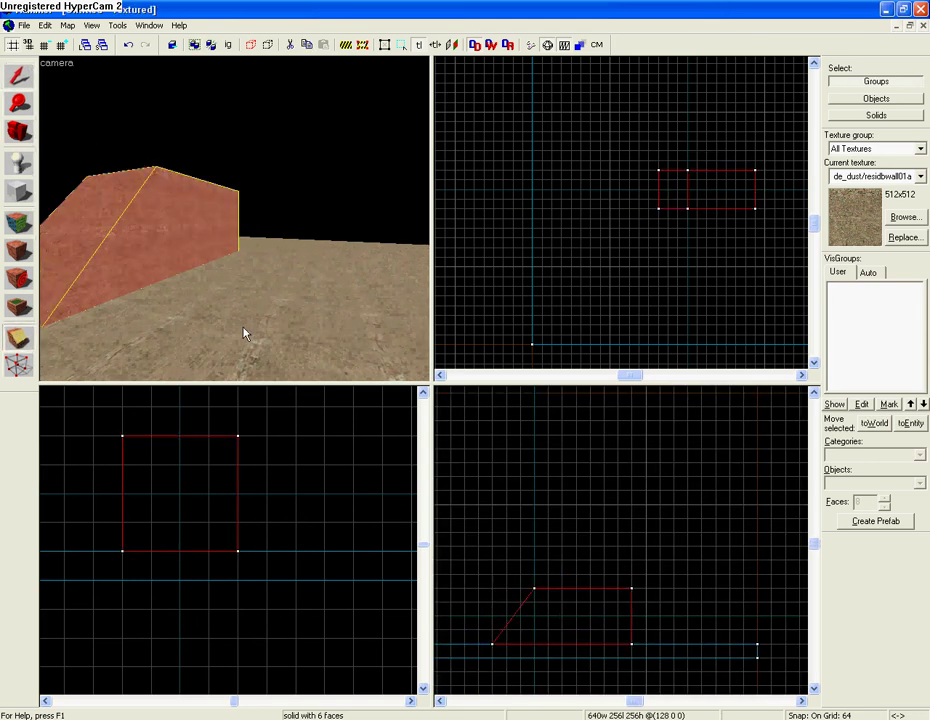
Clip the block again to a gentler slope starting 384 units in along the original top edge, and inspect the ramp
key(w)
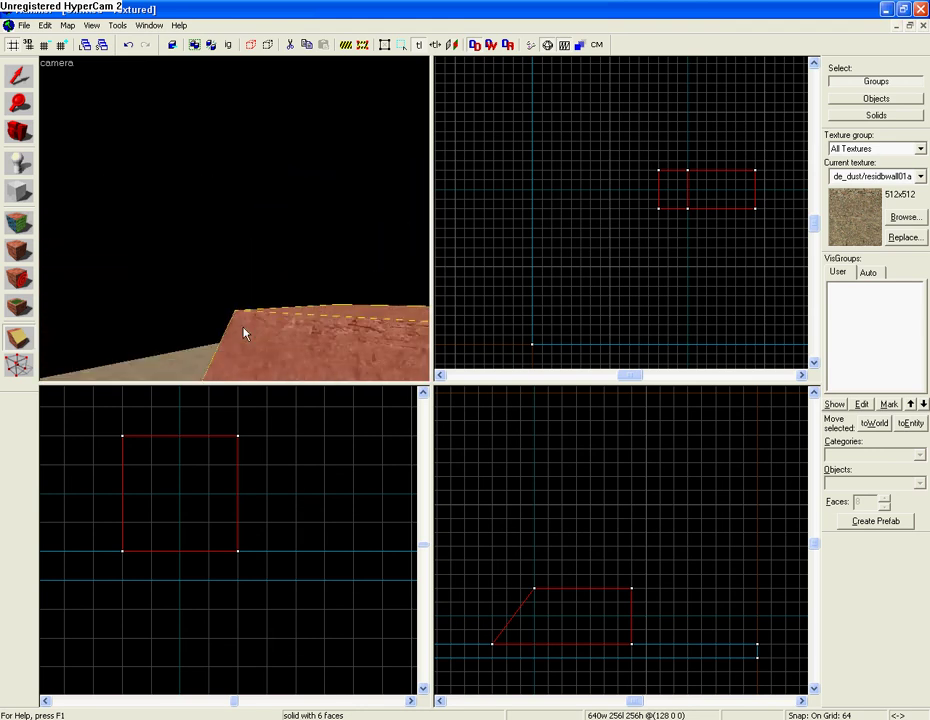
click(20, 337)
drag(534, 588, 578, 592)
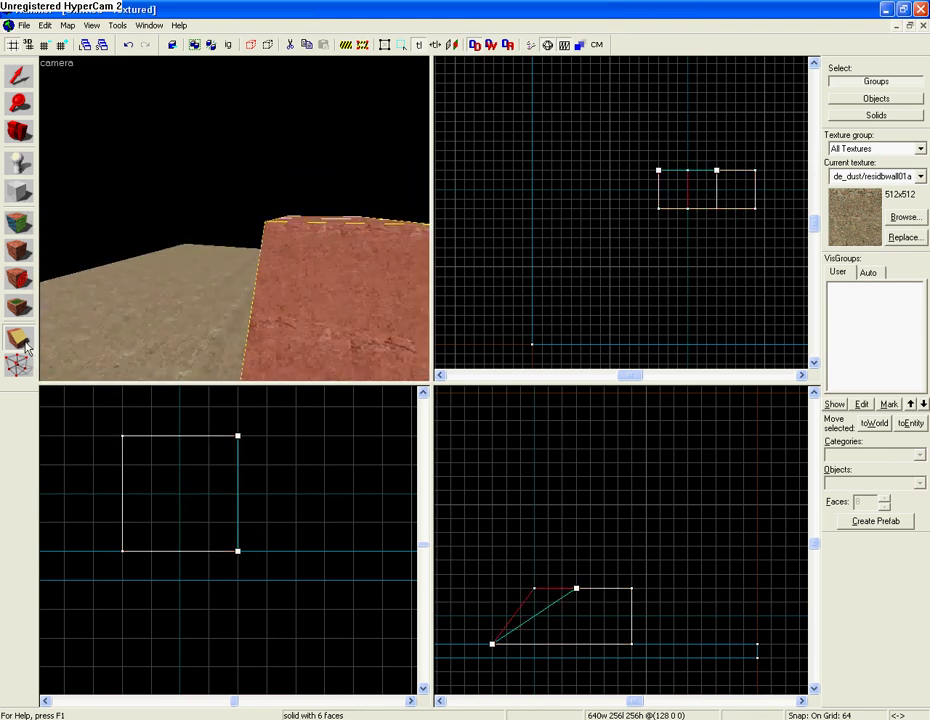
key(Return)
key(z)
key(d)
key(w)
key(s)
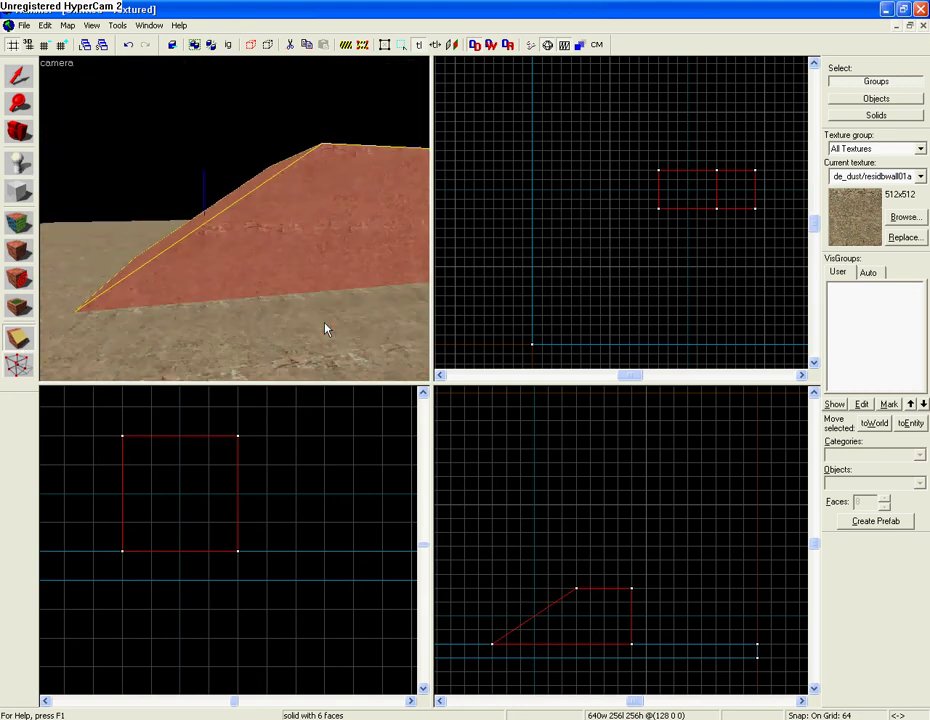
key(d)
key(z)
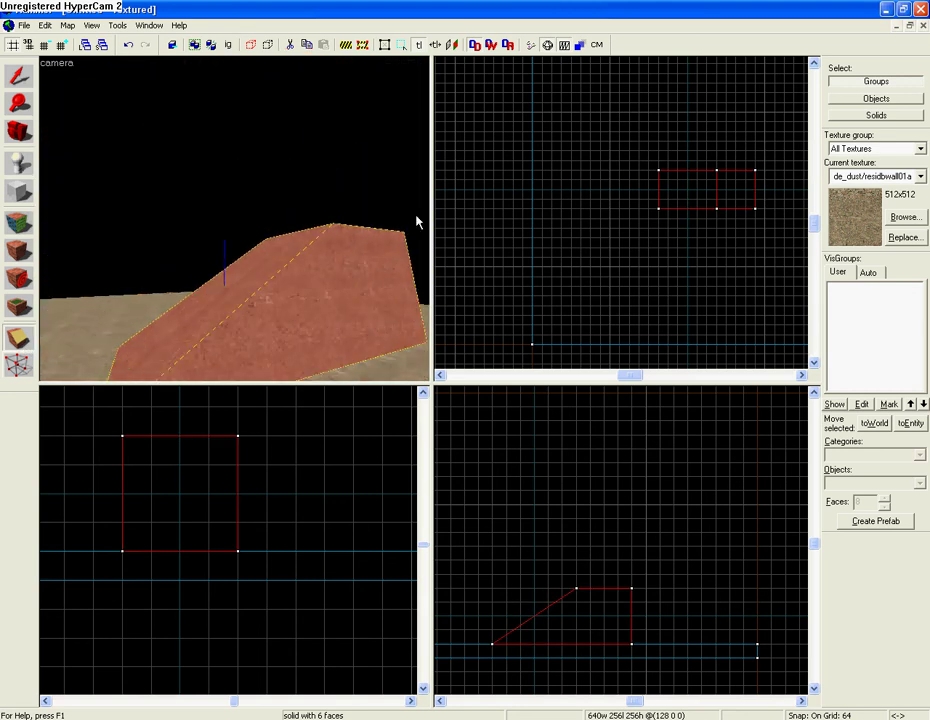
Choose the sphere primitive with 8 faces and outline a 256 by 256 by 256 volume over the ramp block
click(17, 195)
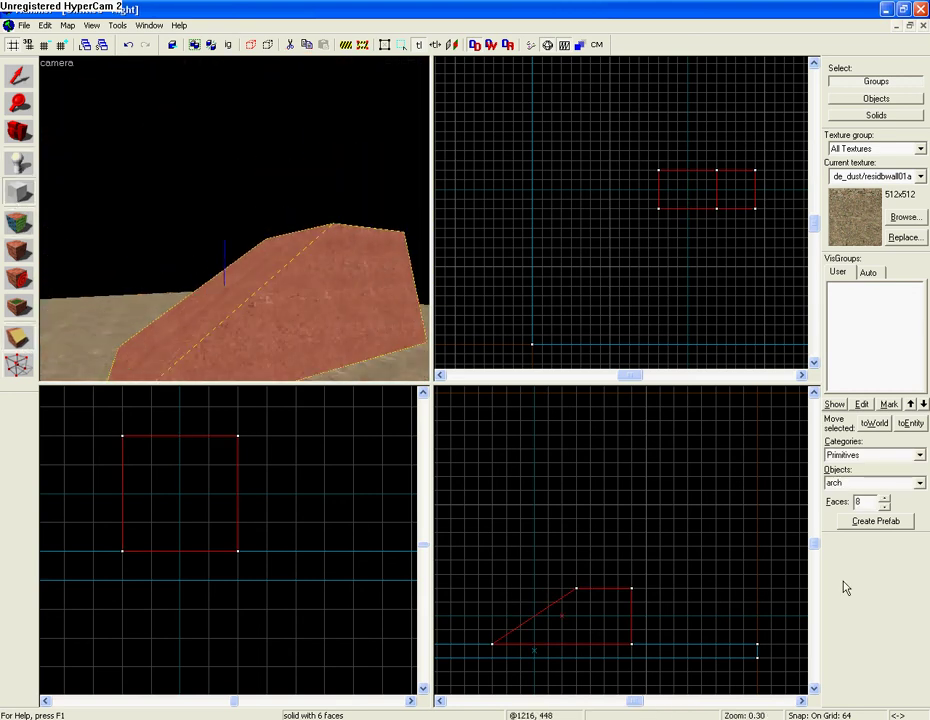
click(887, 482)
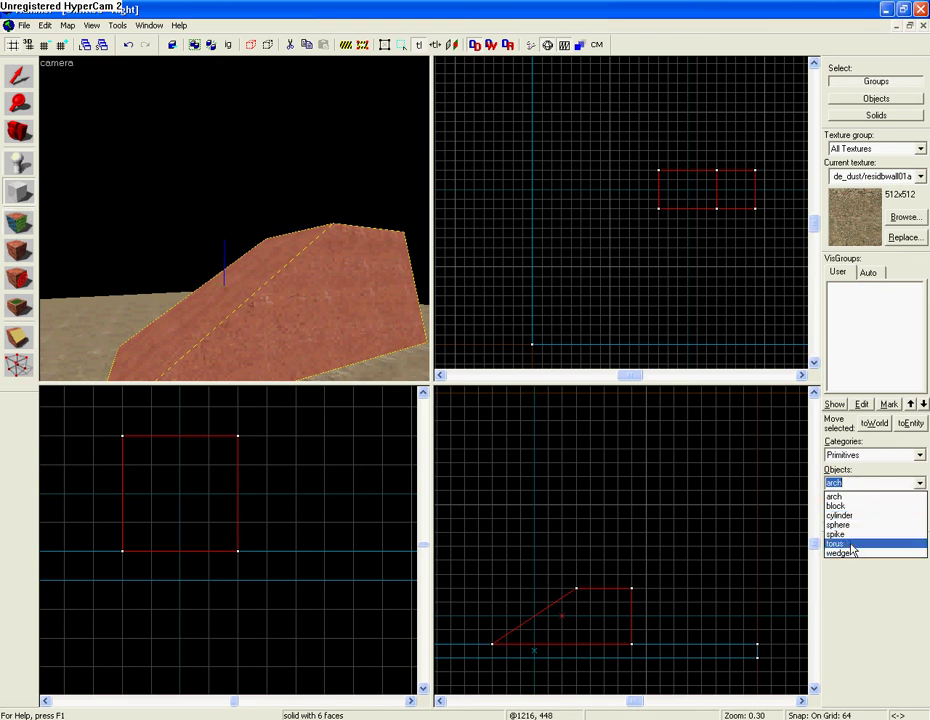
click(845, 525)
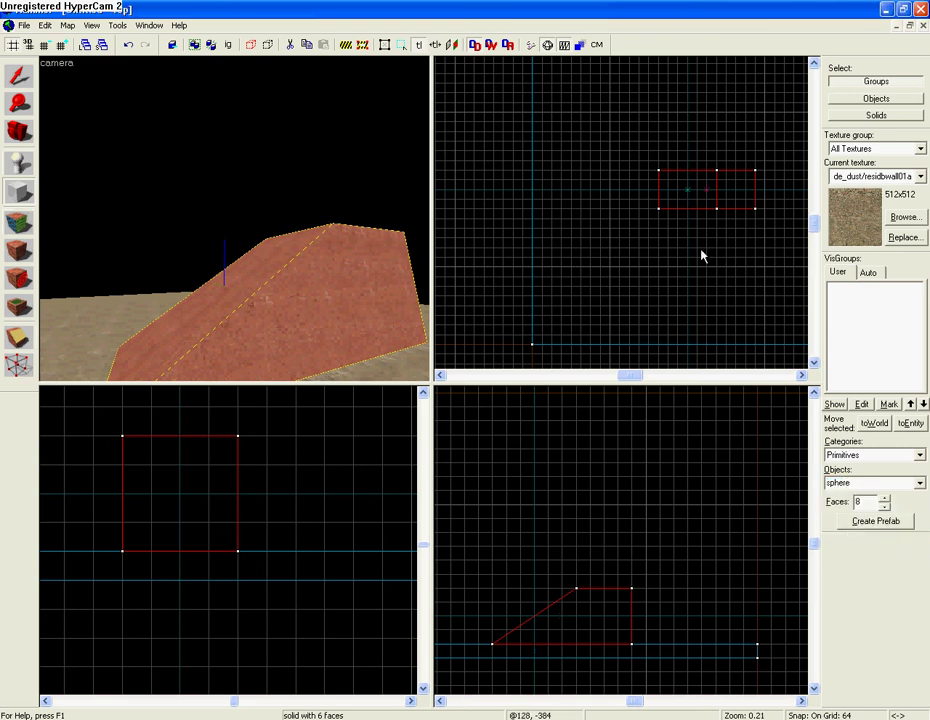
scroll(700, 177, up, 3)
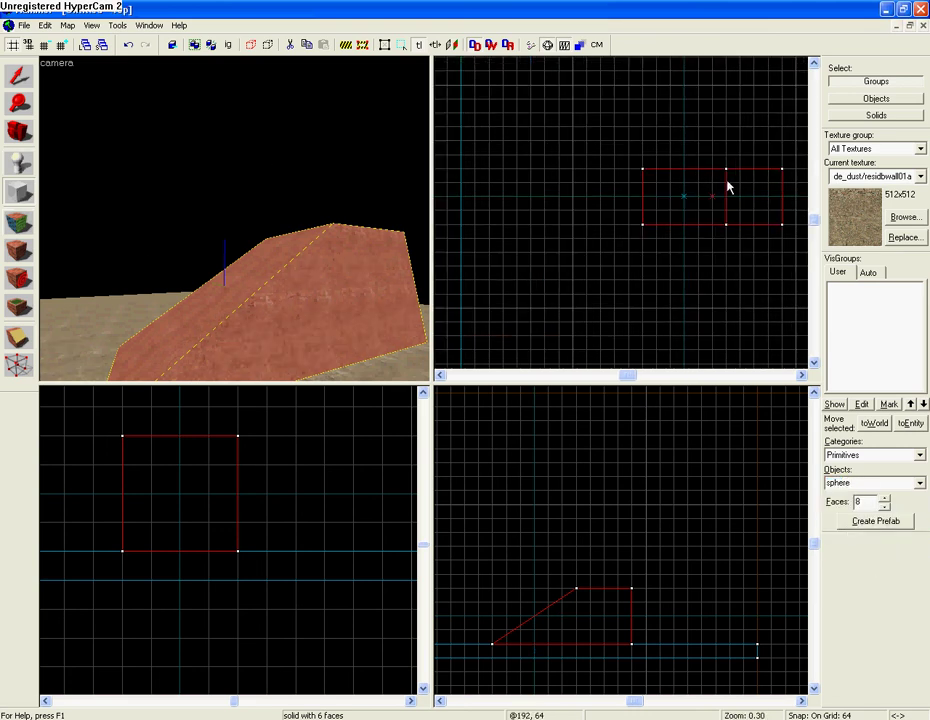
drag(697, 174, 757, 239)
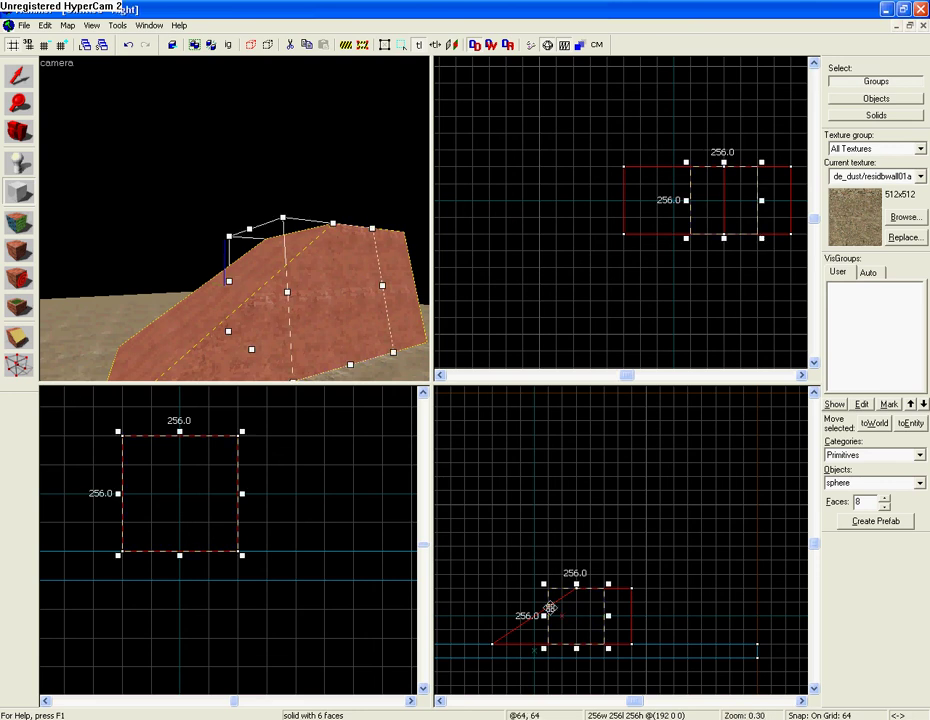
Raise the sphere's volume above the ramp, shrink it to 128 on every side and create the sphere
drag(562, 609, 562, 564)
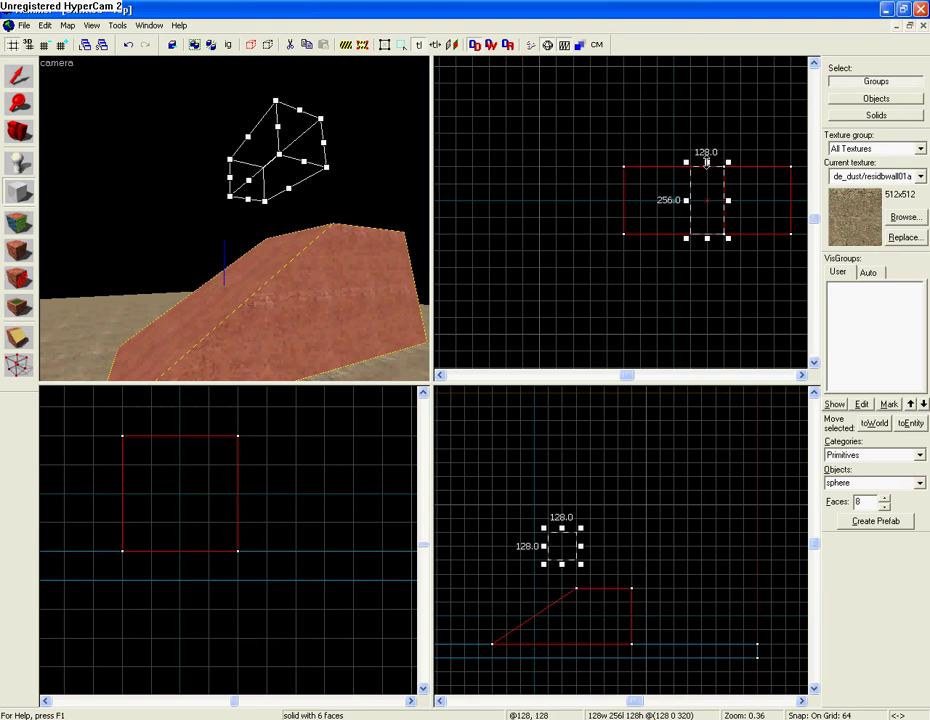
drag(706, 162, 715, 200)
key(Return)
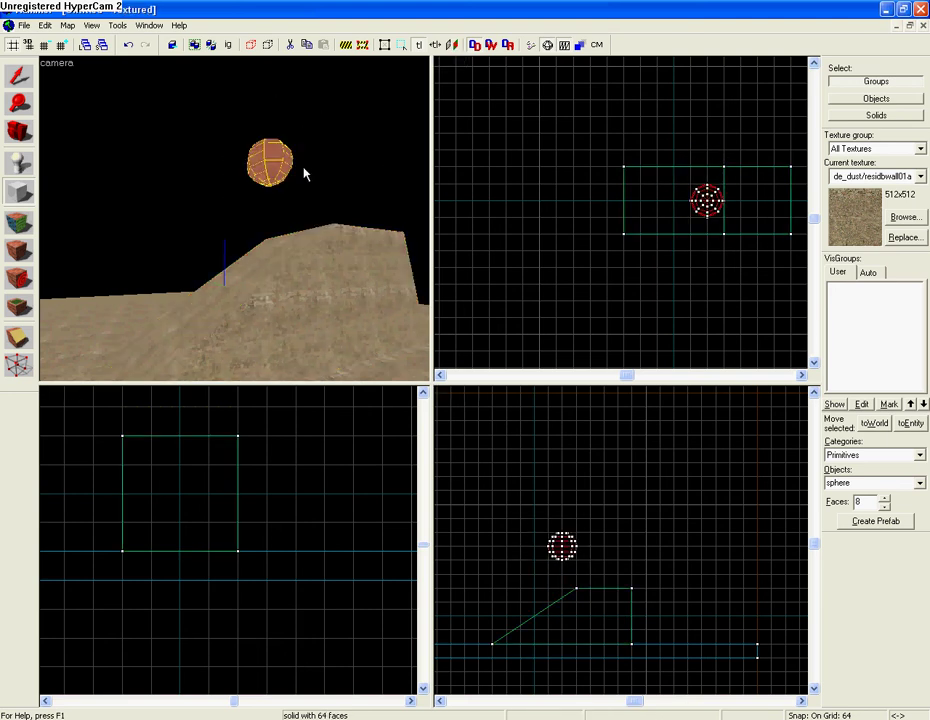
key(z)
key(w)
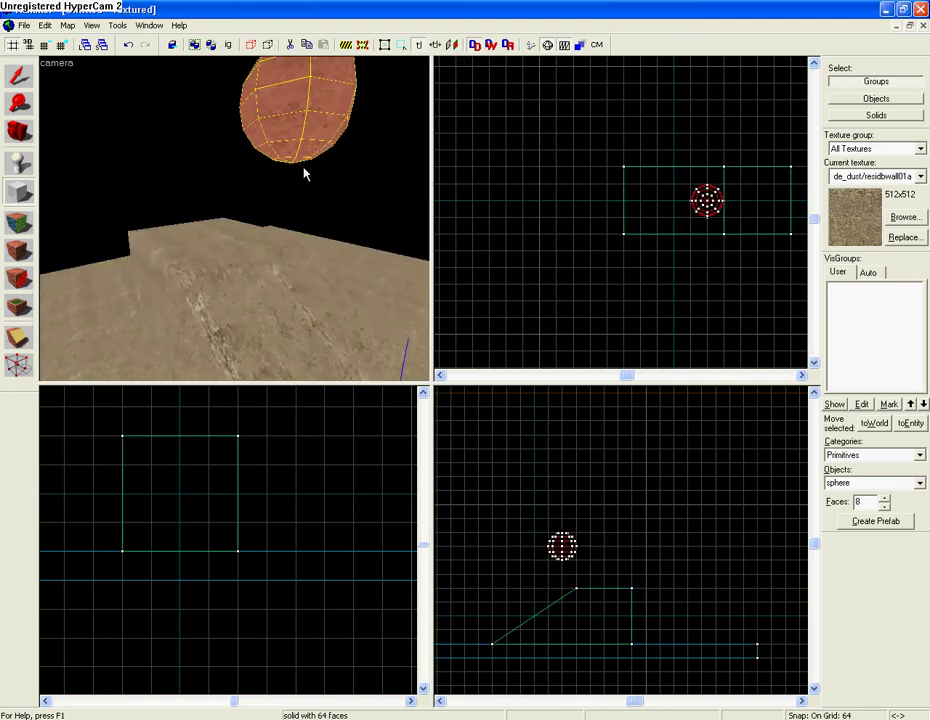
Lower the selected sphere by 64 units toward the ramp in the side view
key(s)
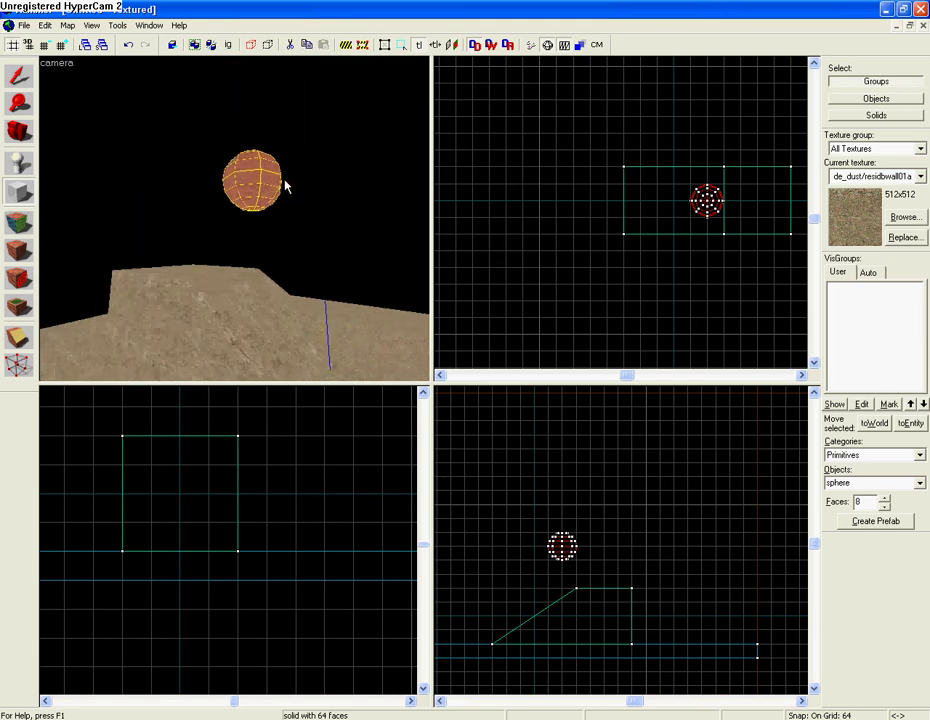
click(14, 82)
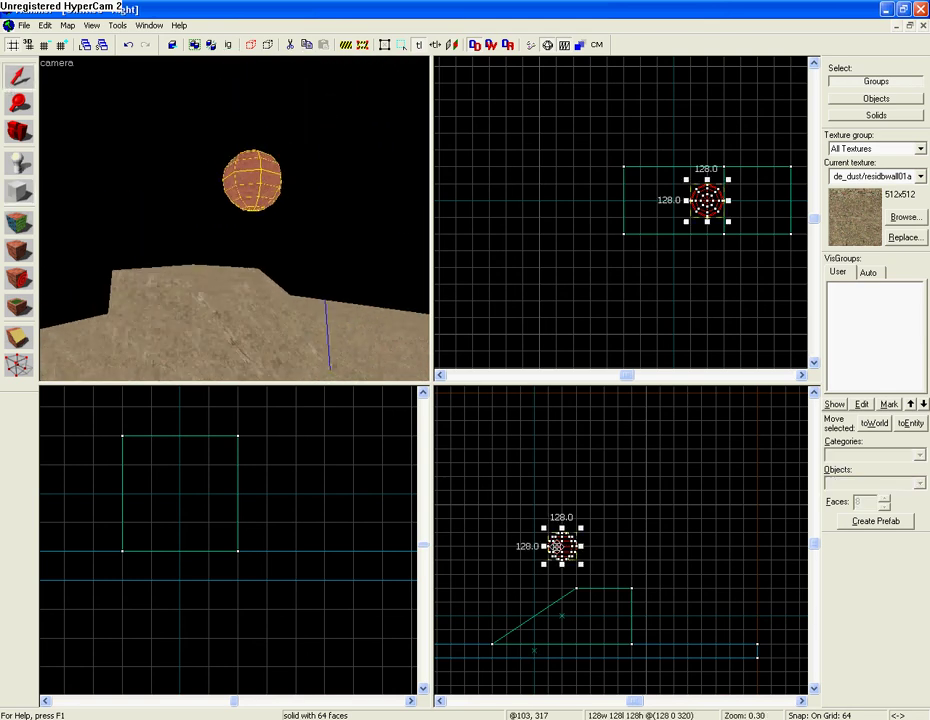
drag(553, 548, 551, 563)
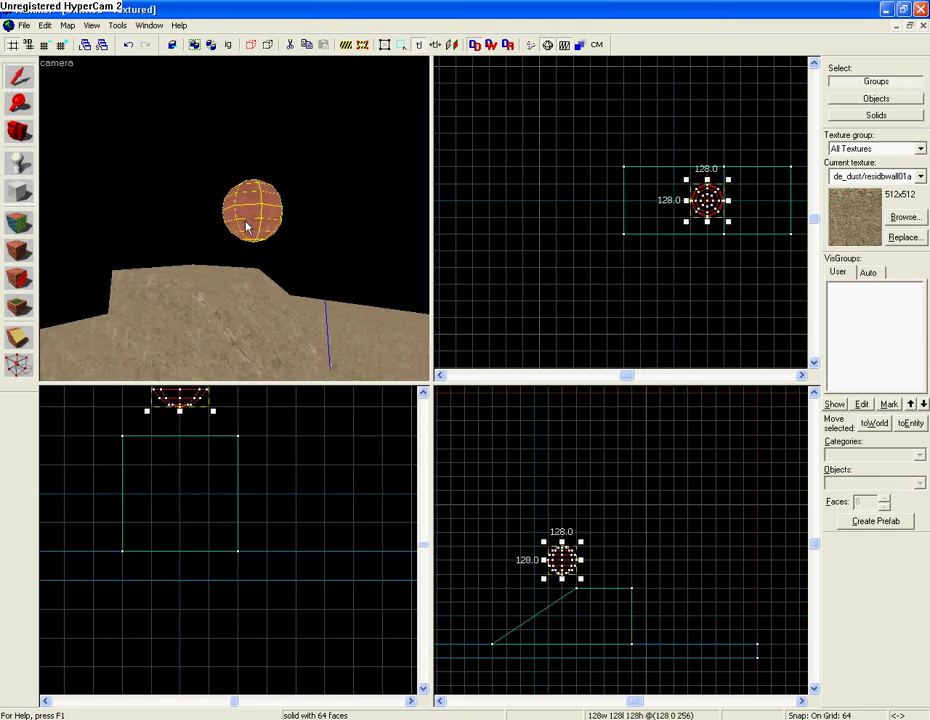
Tie the sphere to a brush entity, set its class to func_physbox and close its properties
double_click(247, 228)
click(424, 470)
key(ctrl+t)
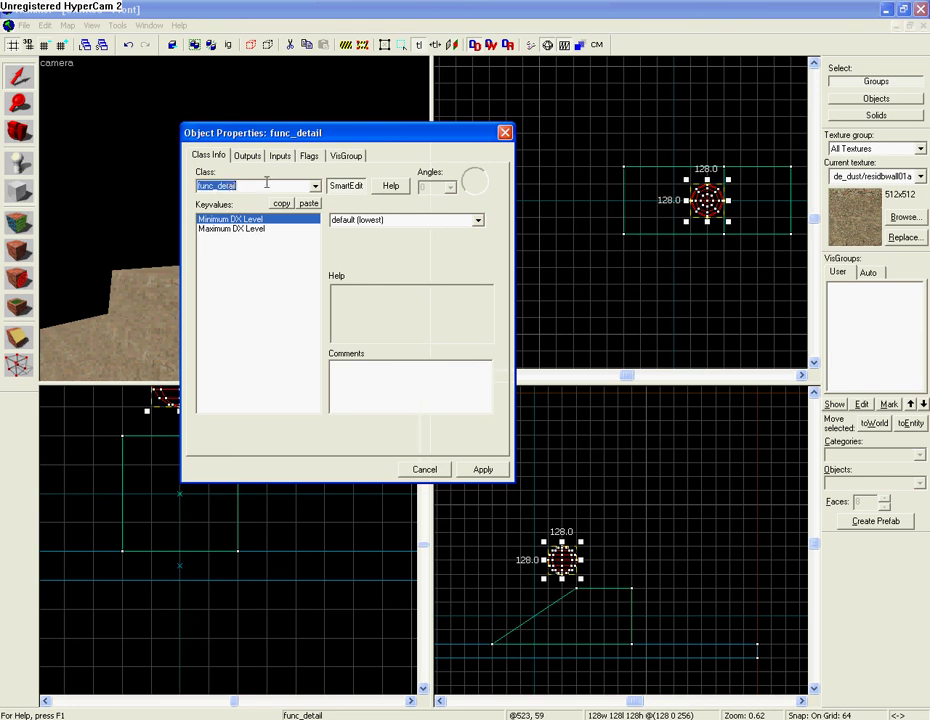
key(BackSpace)
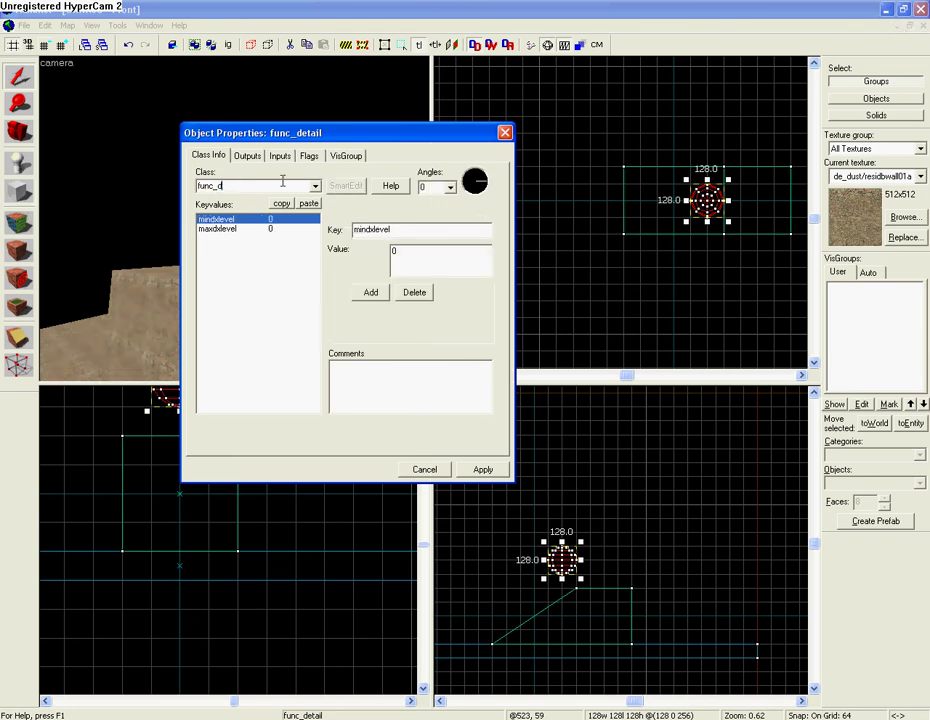
text(physbox)
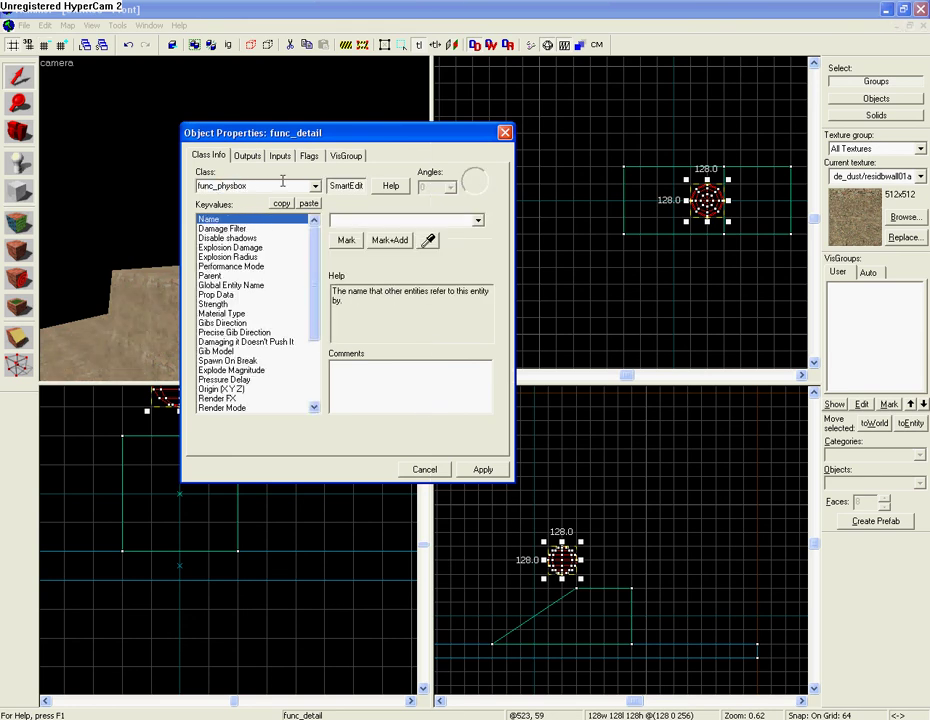
click(485, 470)
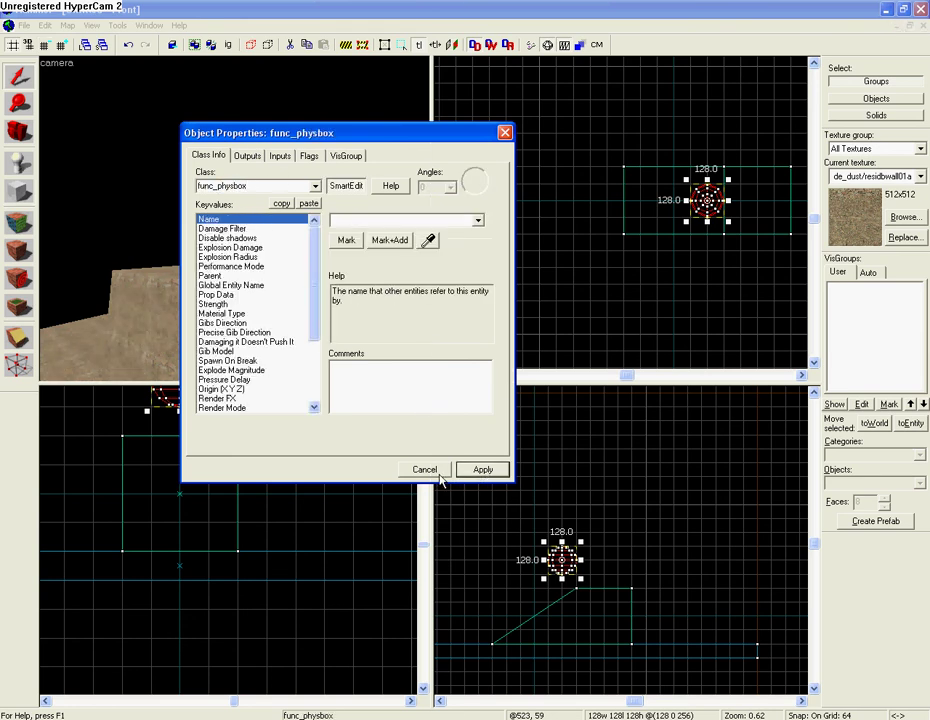
click(428, 470)
Examine the sphere in the 3D view from close up and from farther away
key(z)
key(w)
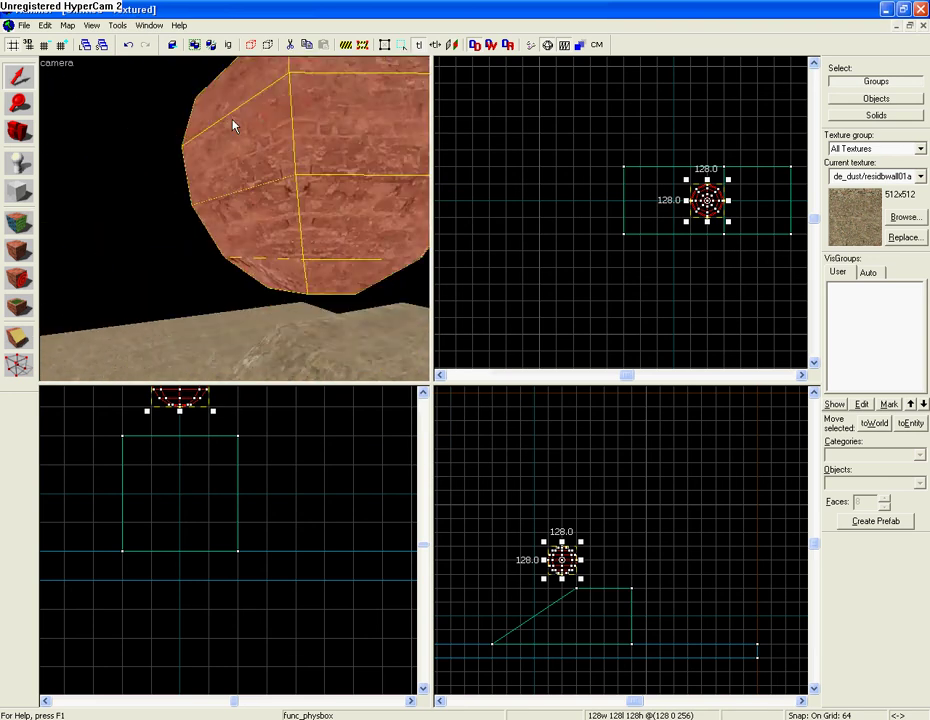
key(s)
key(w)
key(s)
key(w)
key(s)
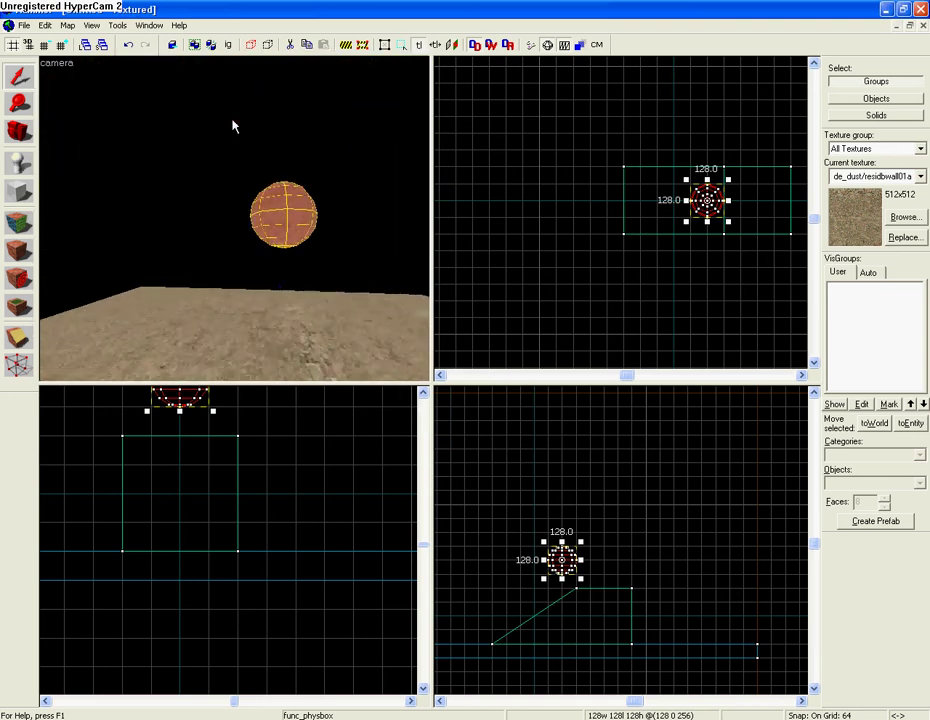
key(w)
key(s)
key(w)
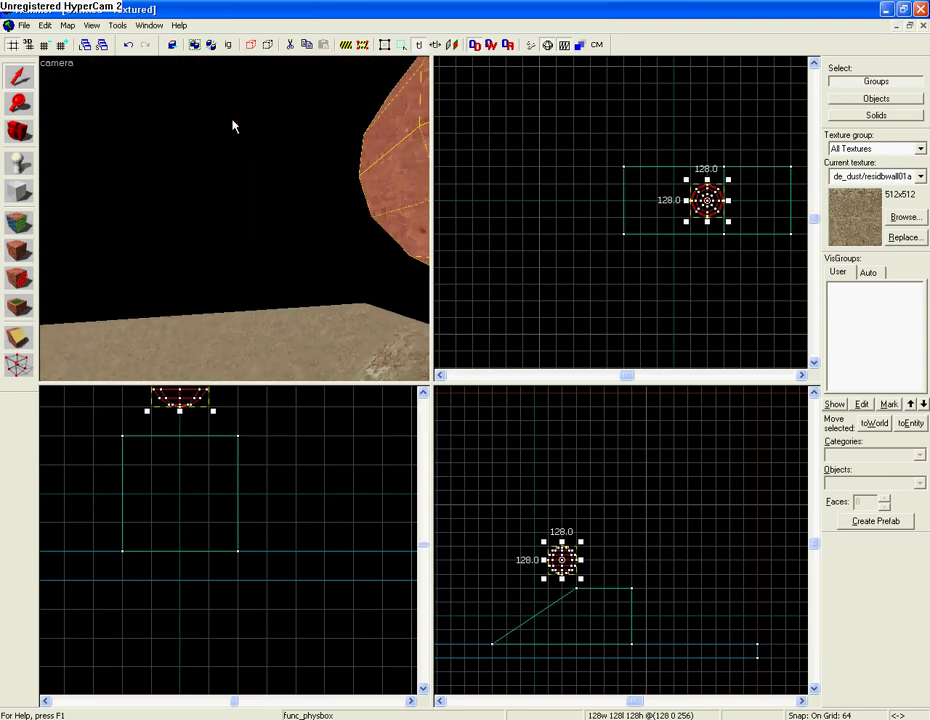
key(s)
Tie the sphere to a new entity instead of the existing one and apply the class func_physbox
key(ctrl+t)
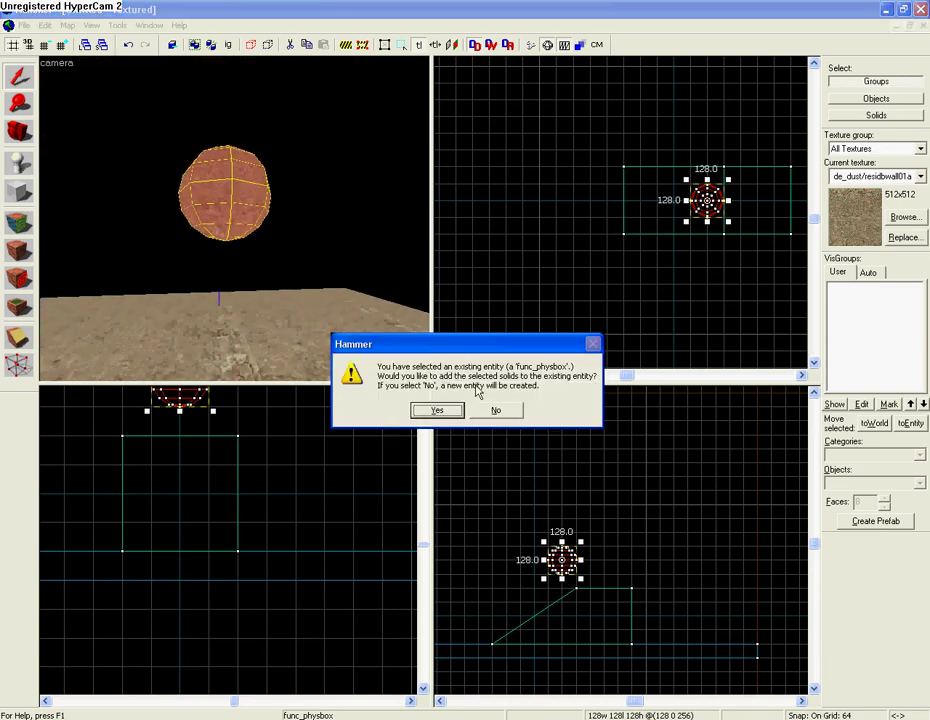
click(510, 410)
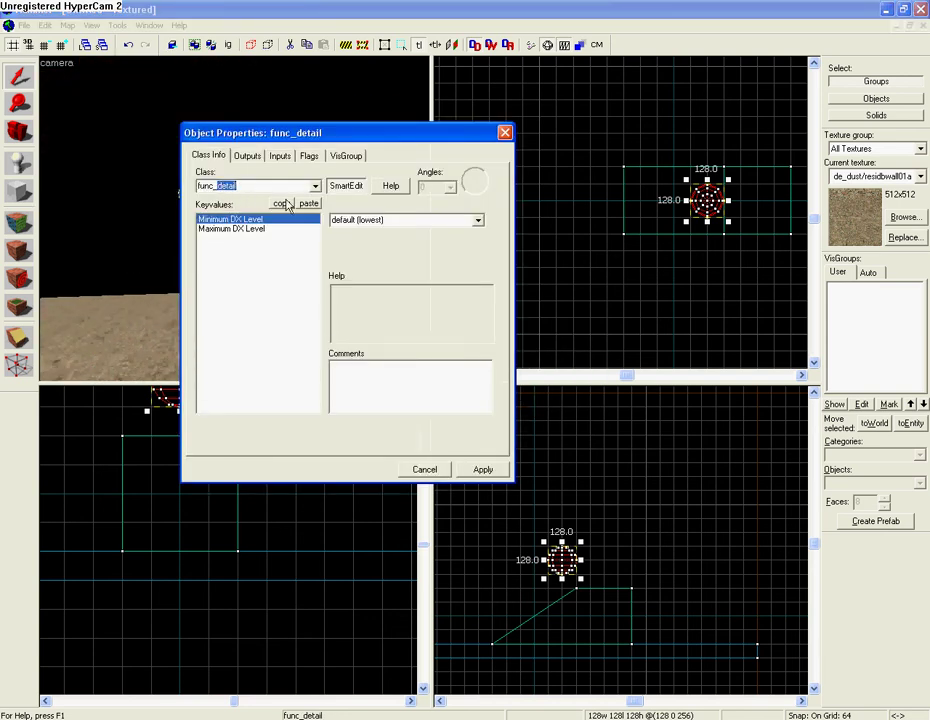
text(physbox)
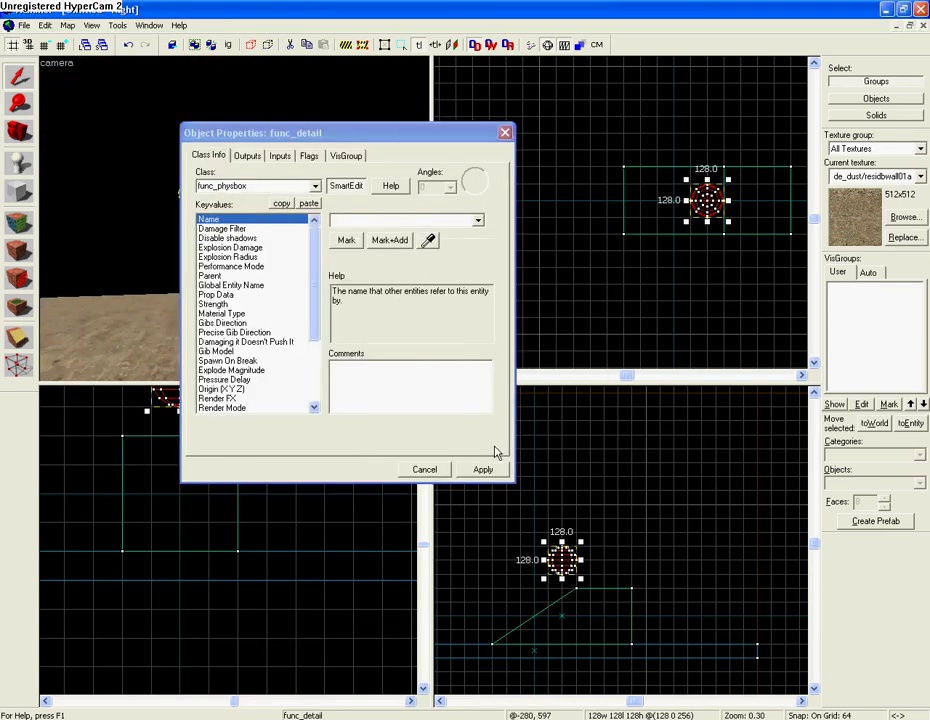
click(487, 471)
Review the physbox's keyvalues and flags, close its properties and view the sphere above the ramp
click(228, 238)
scroll(230, 300, down, 4)
click(309, 156)
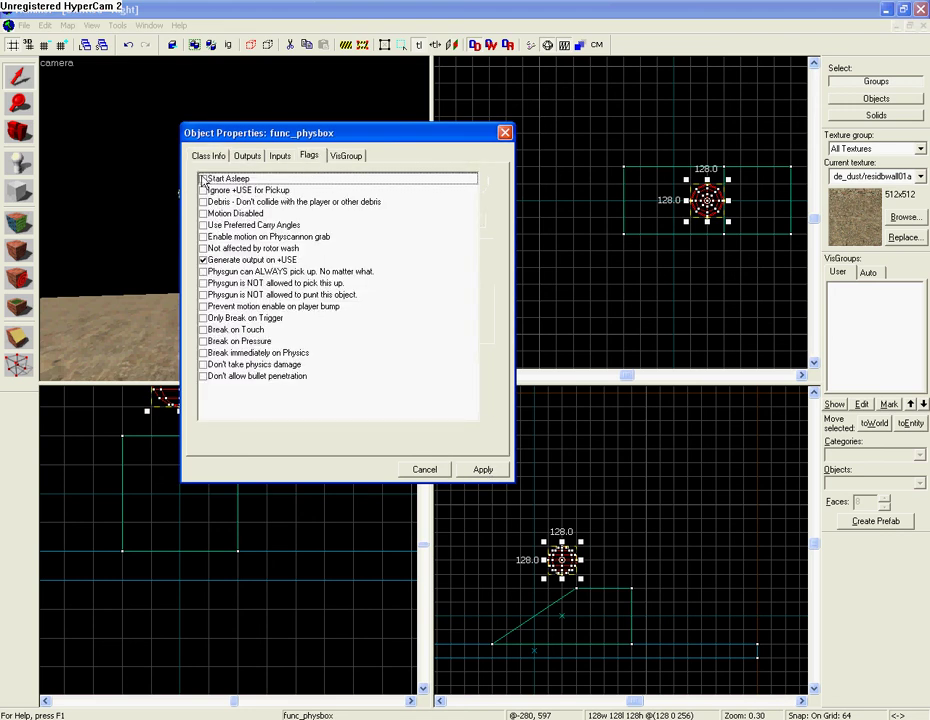
click(424, 469)
key(a)
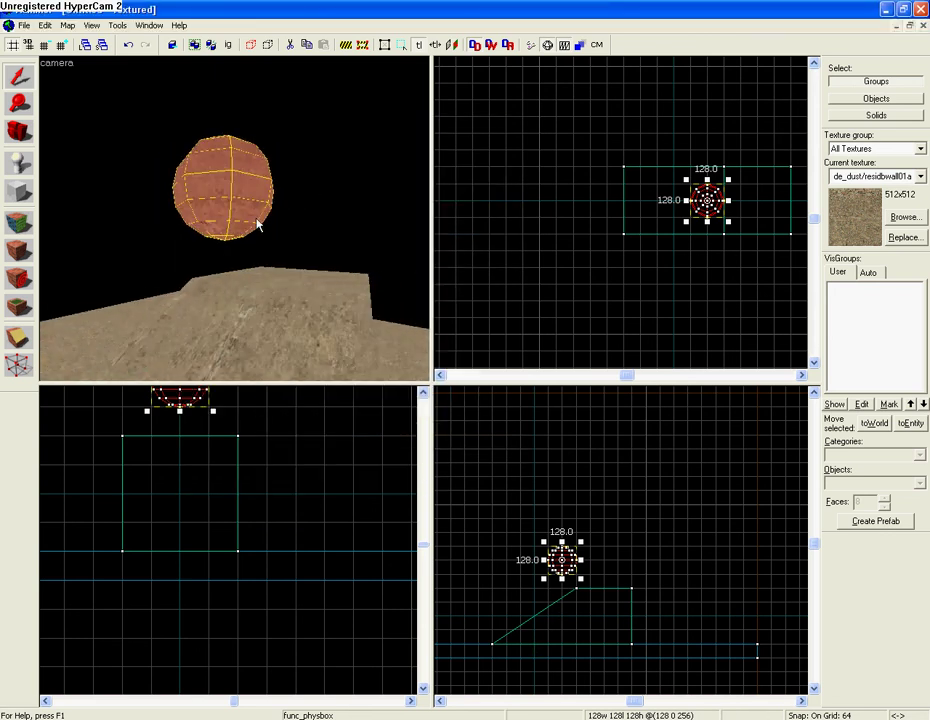
key(s)
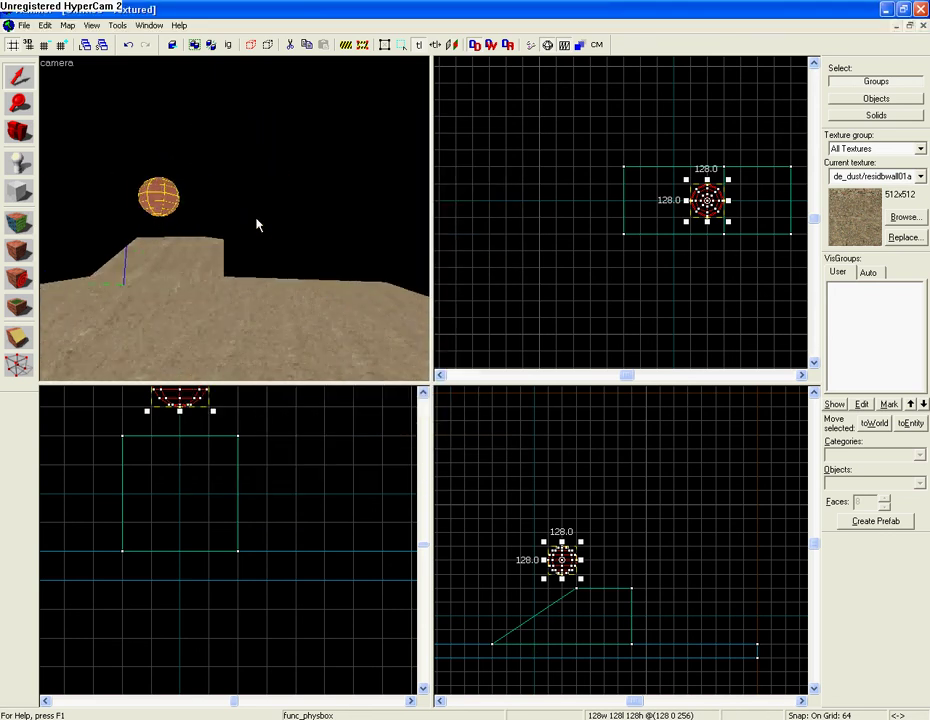
key(z)
Create a 4-faced spike primitive about 192 by 256 units beside the ramp in the top view
click(18, 192)
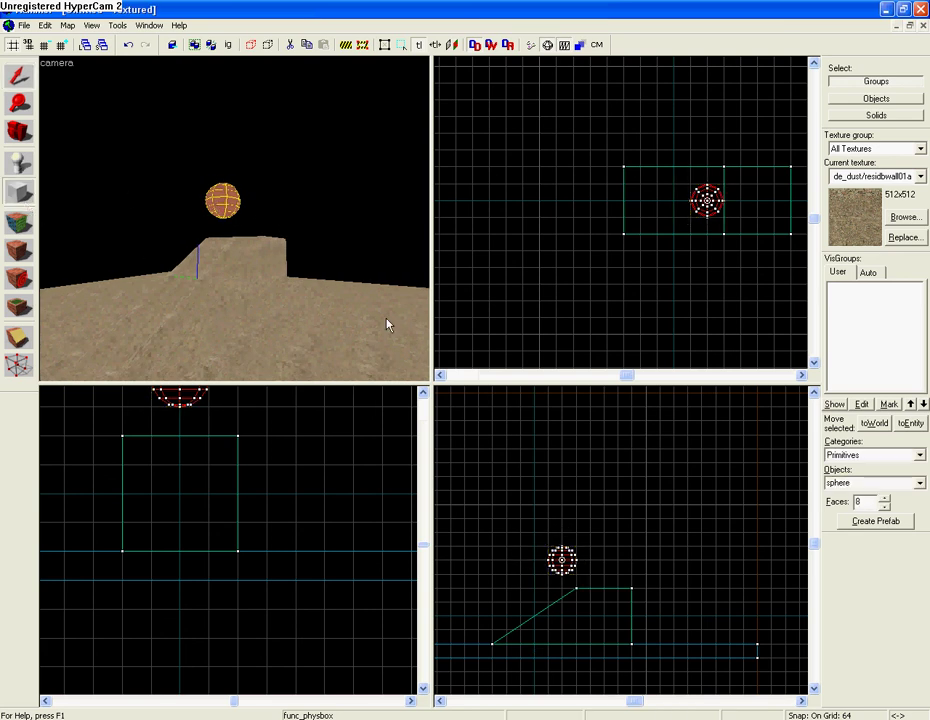
click(917, 482)
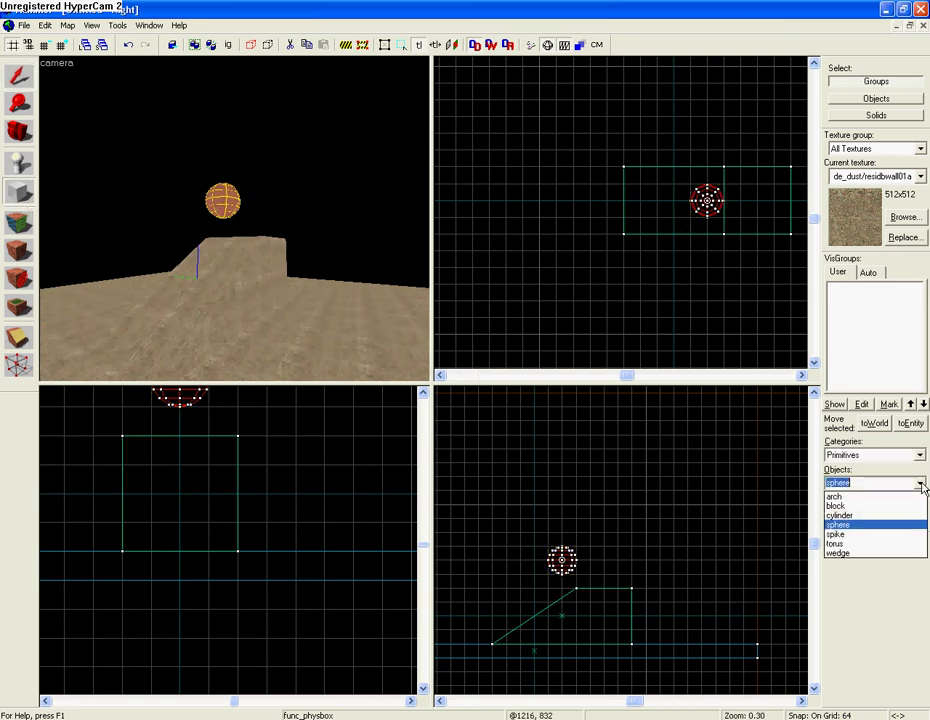
click(845, 536)
drag(518, 179, 578, 255)
key(Return)
Examine the spike from several directions in the 3D view
key(Left)
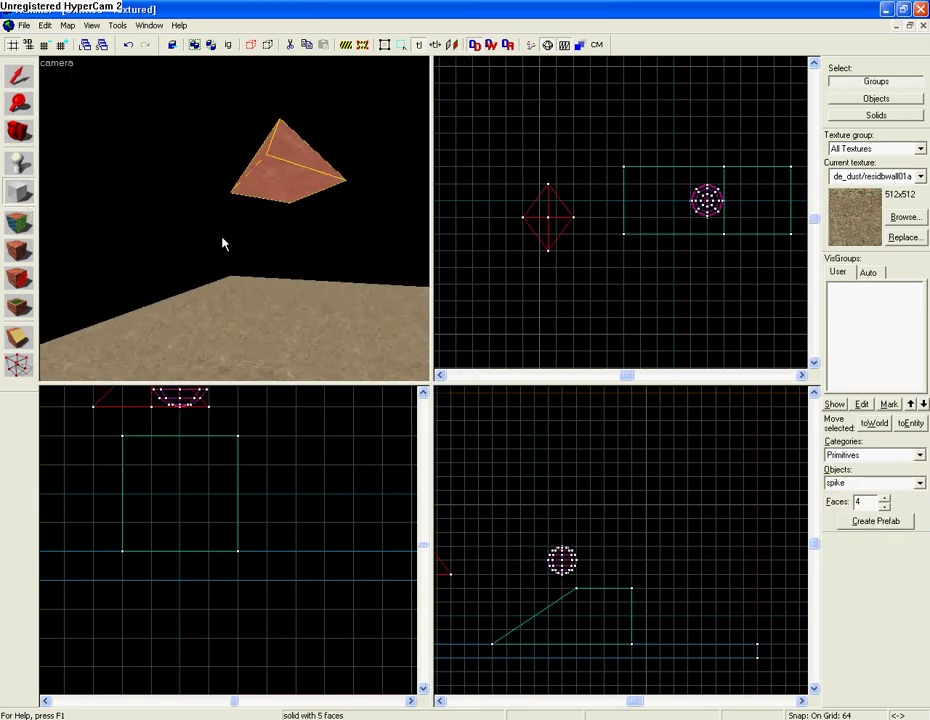
key(Up)
key(w)
key(s)
key(w)
key(a)
key(Right)
key(Right)
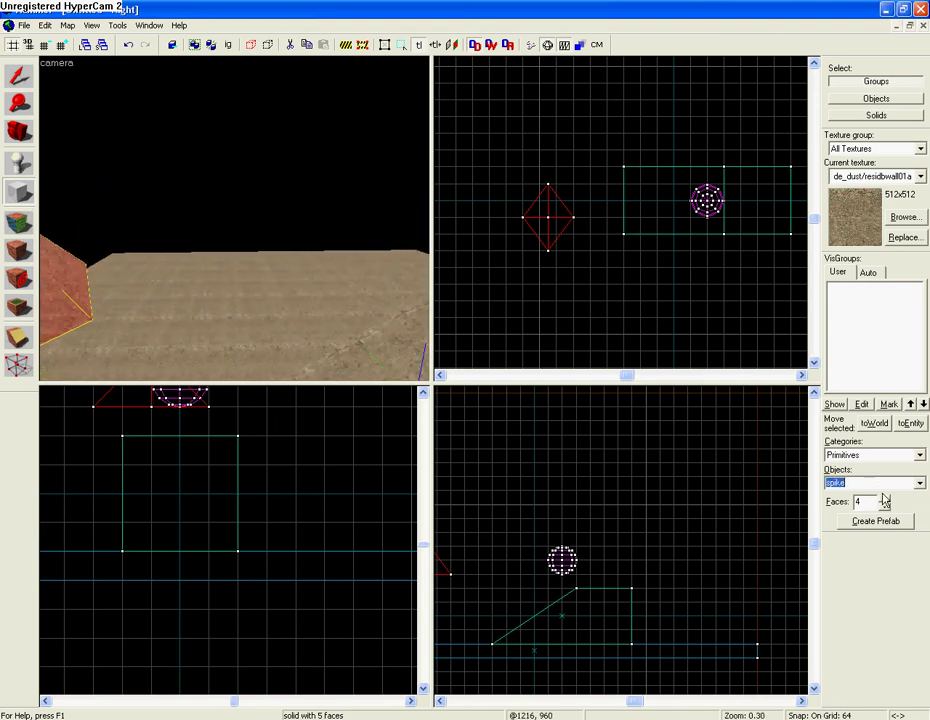
Create a wedge primitive 320 by 256 by 128 units above the spike in the top view and inspect it
click(919, 483)
click(845, 553)
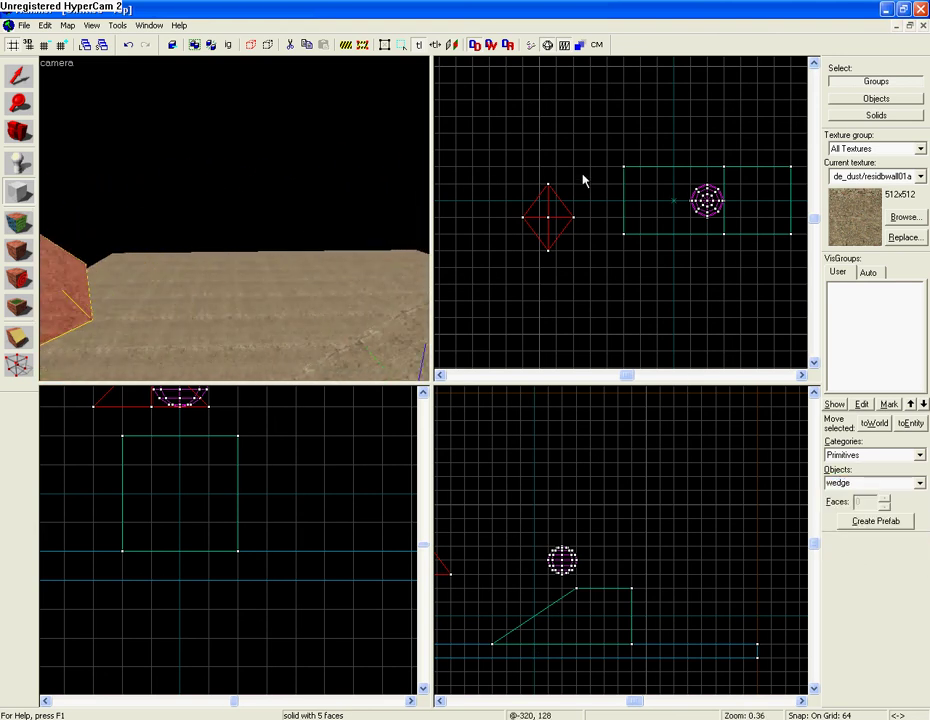
drag(535, 95, 627, 154)
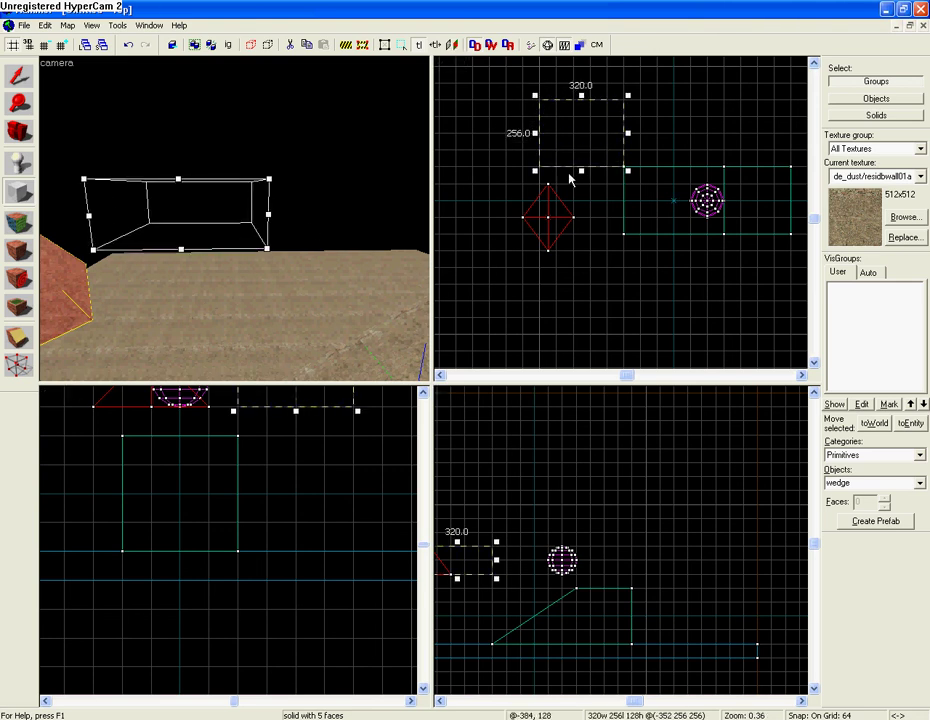
key(Return)
key(Up)
key(s)
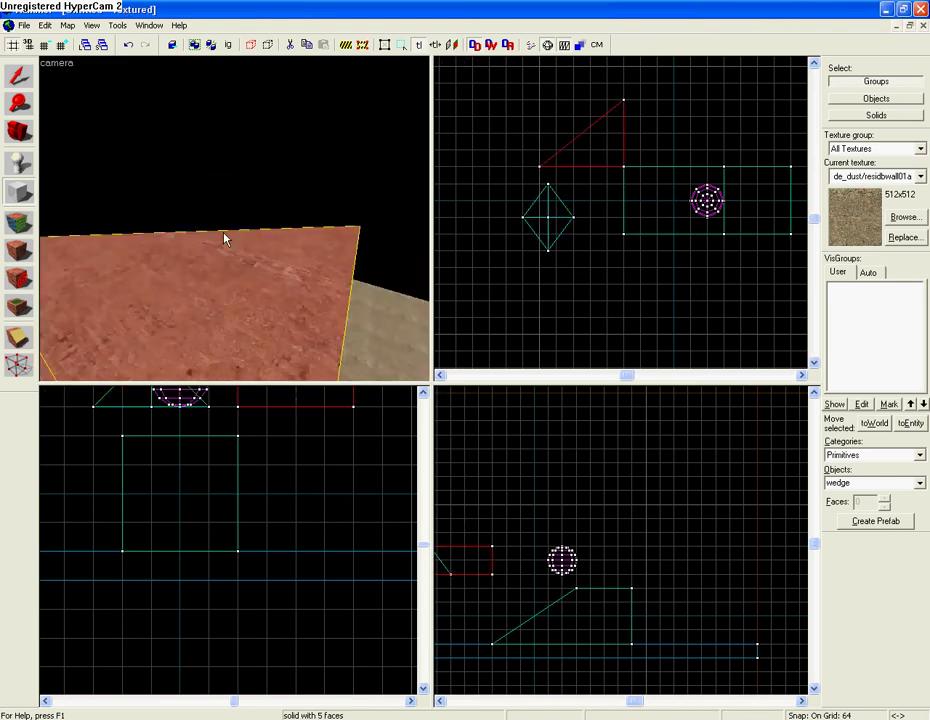
key(d)
key(a)
key(a)
key(w)
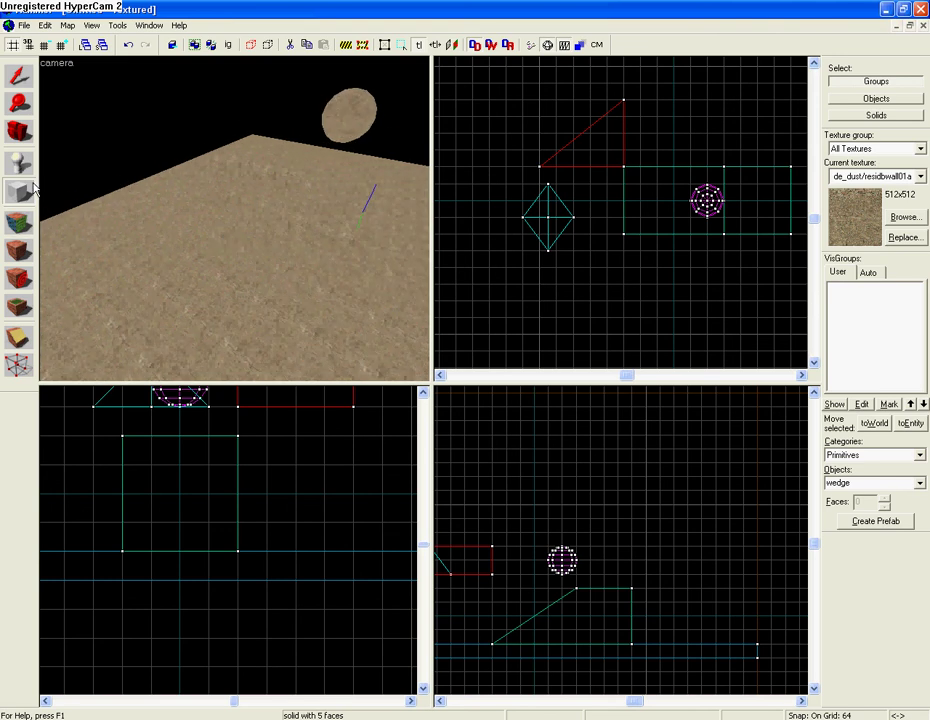
Create a torus 320 by 256 by 128 units below the ramp in the top view, with wall width 32 and 16 sides
click(918, 484)
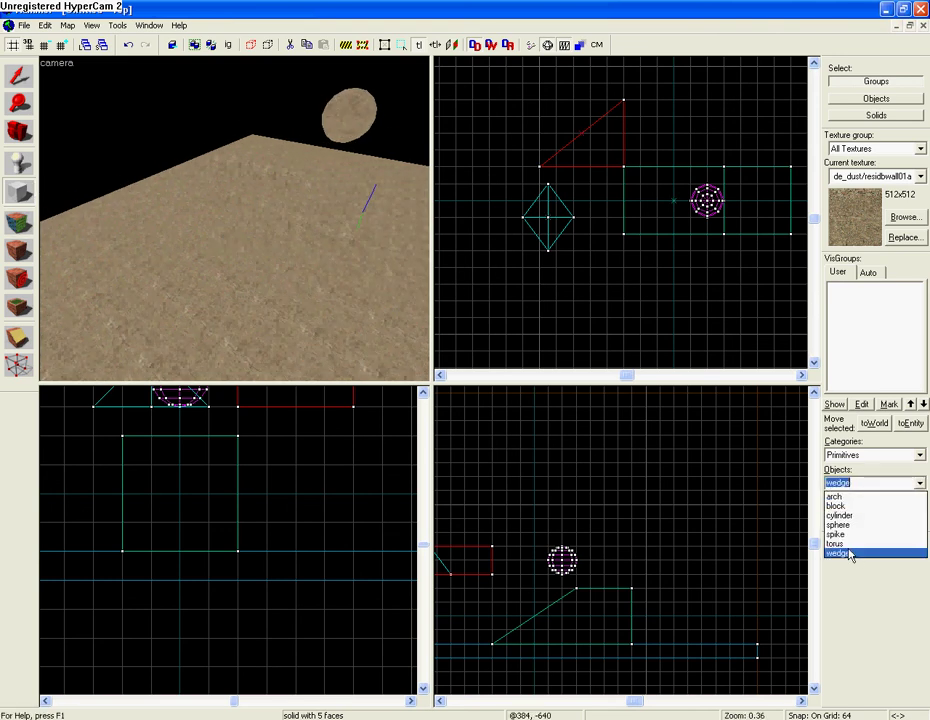
click(845, 548)
mouse_move(589, 267)
mouse_down()
mouse_move(686, 330)
mouse_move(672, 332)
mouse_up()
key(Right)
key(Up)
key(Right)
key(Return)
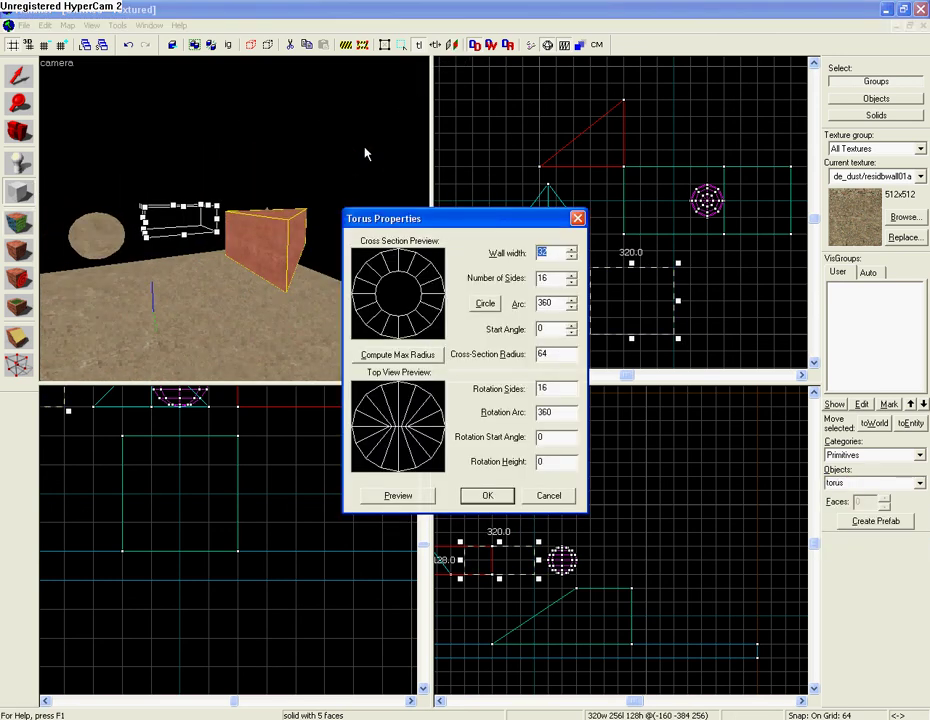
click(486, 496)
Examine the torus and its centre from above and from the sides in the 3D view
key(Up)
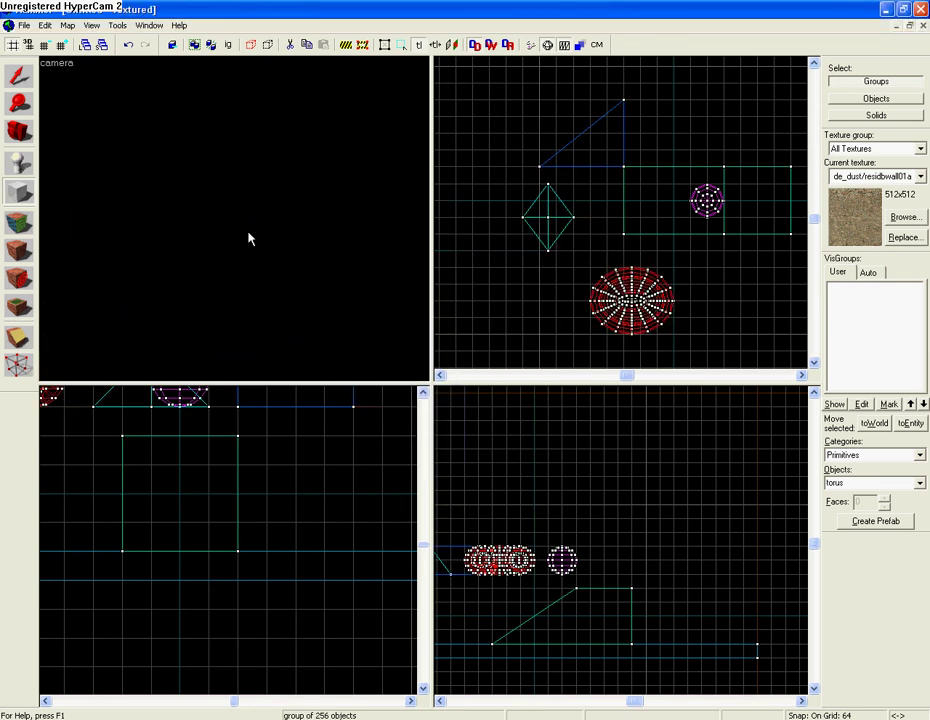
key(Down)
key(Left)
key(Up)
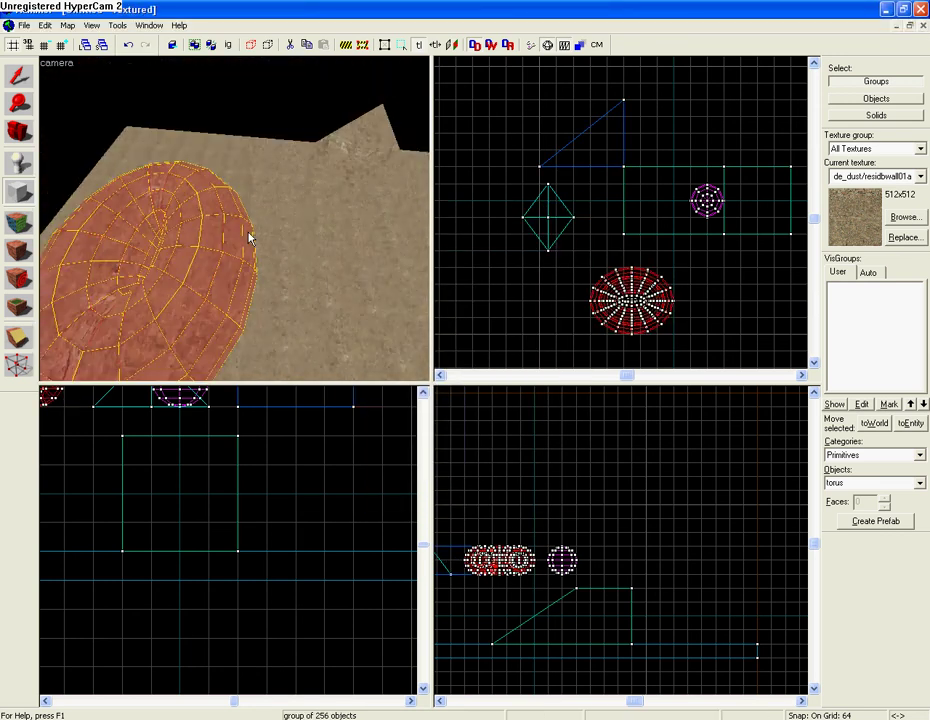
key(a)
key(w)
key(Down)
key(s)
key(Left)
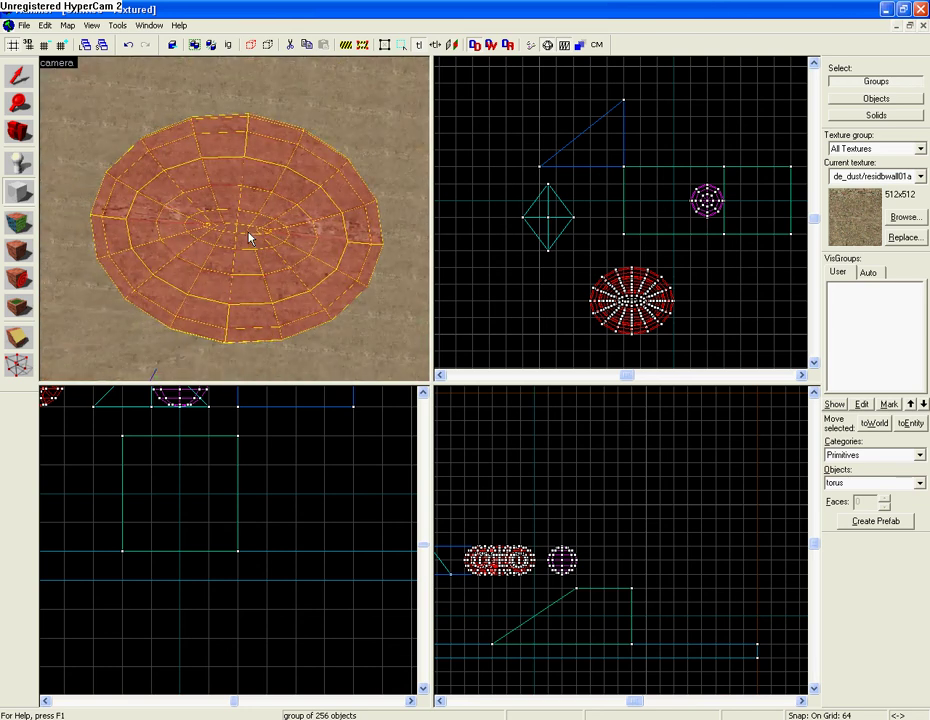
key(Left)
key(Up)
key(s)
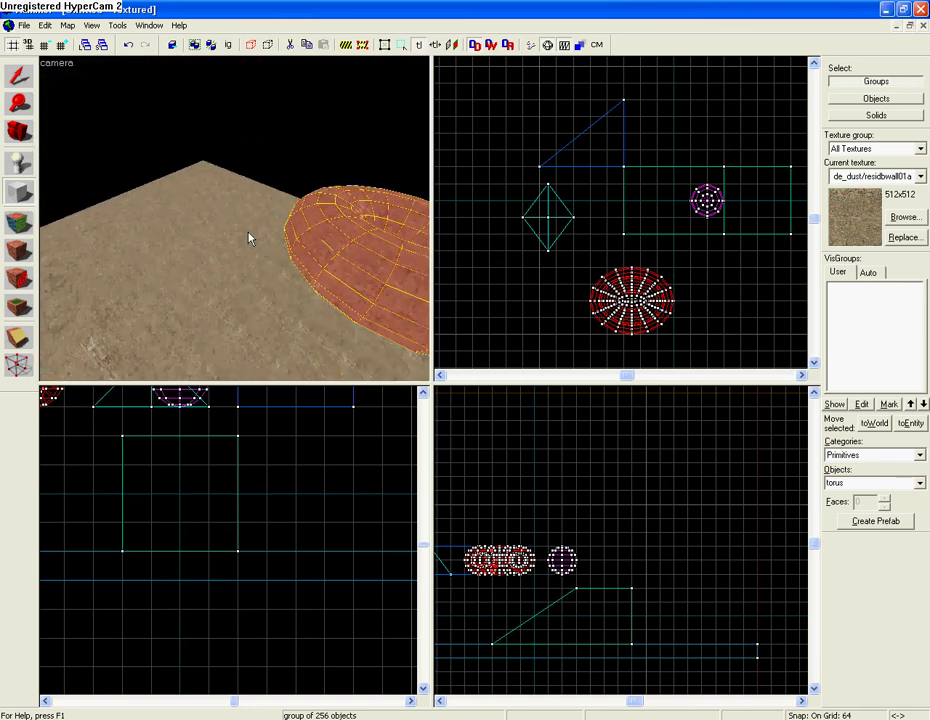
key(s)
key(Right)
key(Up)
key(w)
key(Down)
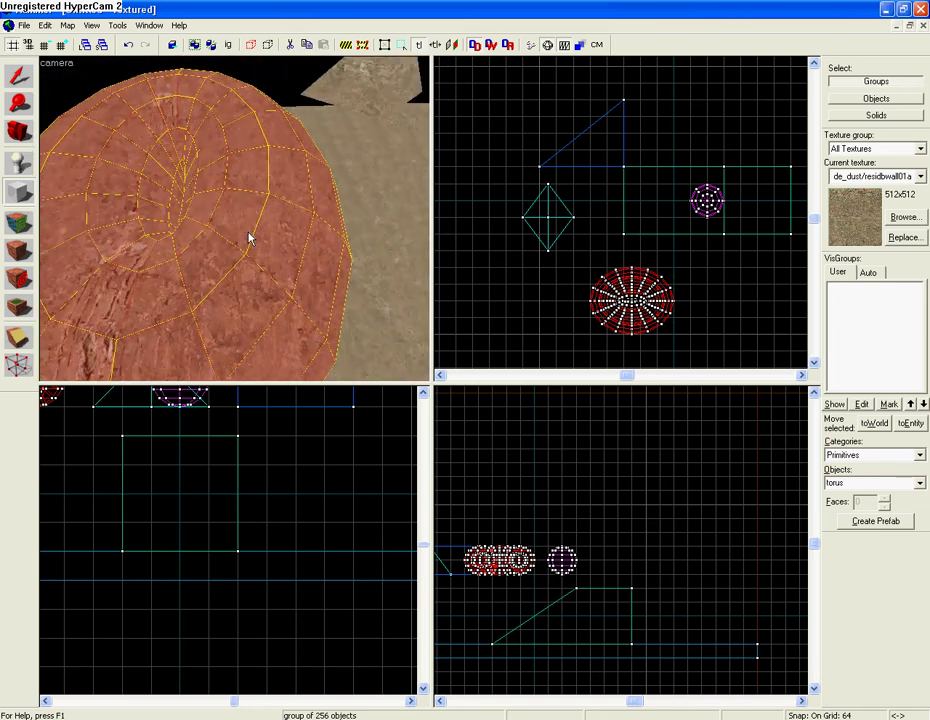
key(Down)
Rotate the torus about 90 degrees in the side view to stand it upright, and inspect its centre
click(18, 76)
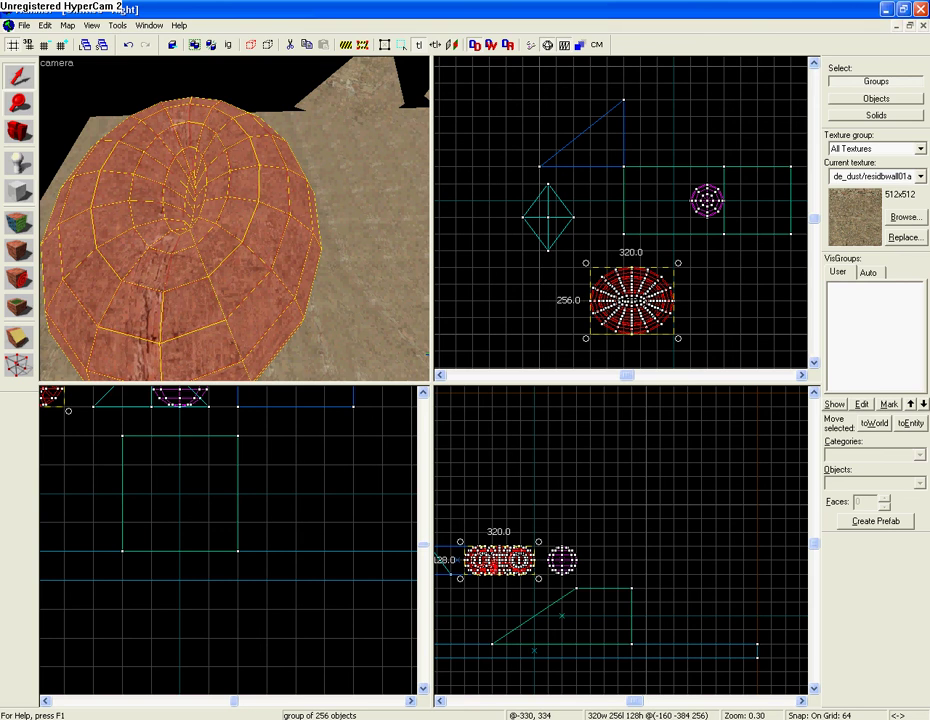
drag(461, 541, 465, 494)
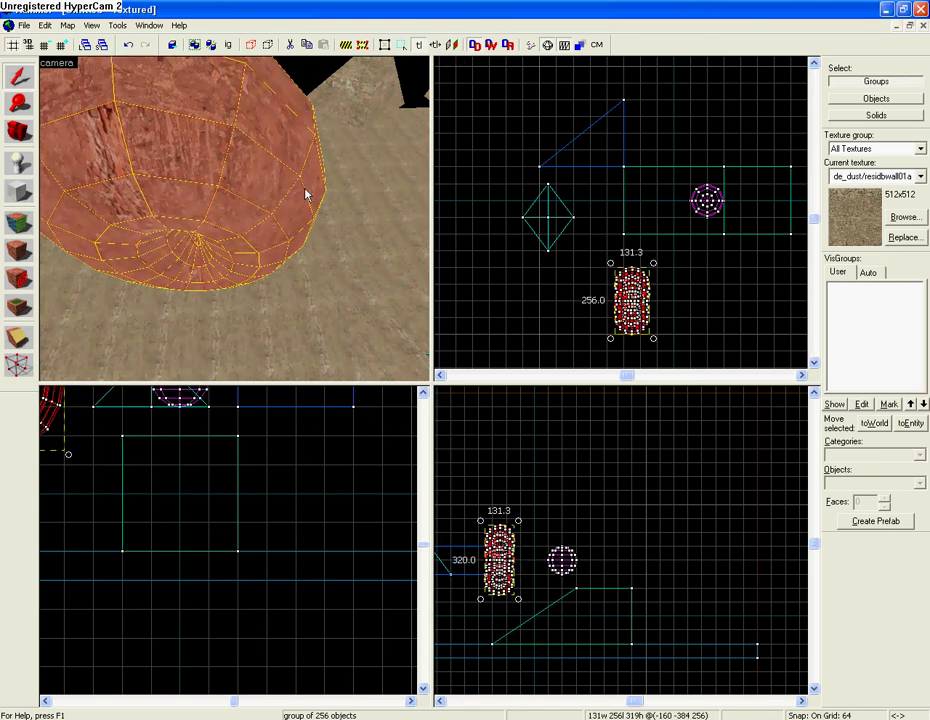
key(s)
key(w)
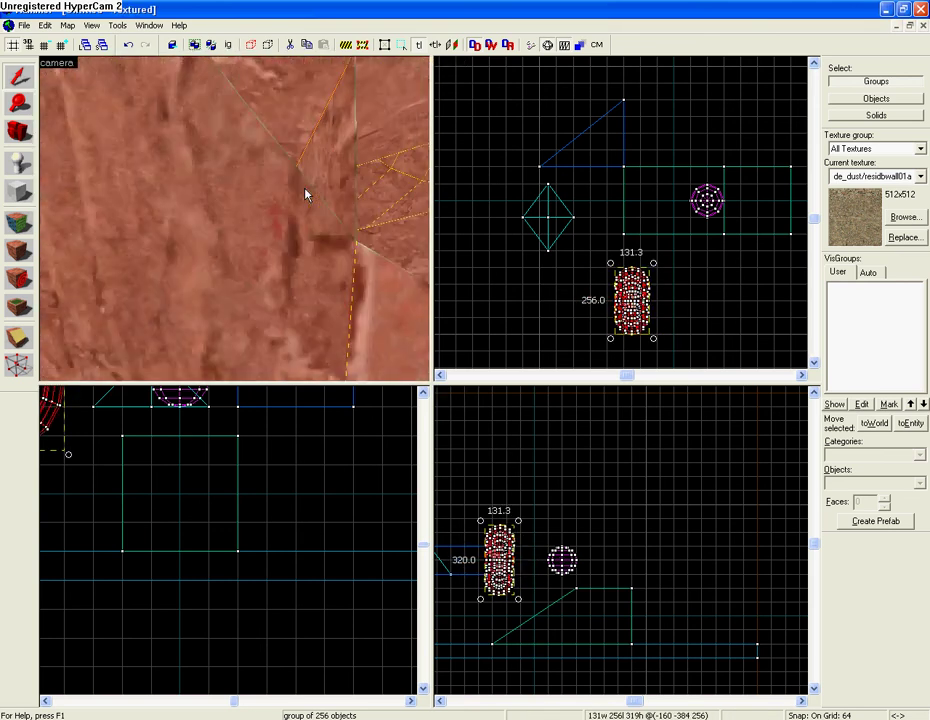
scroll(306, 195, down, 5)
scroll(306, 195, up, 10)
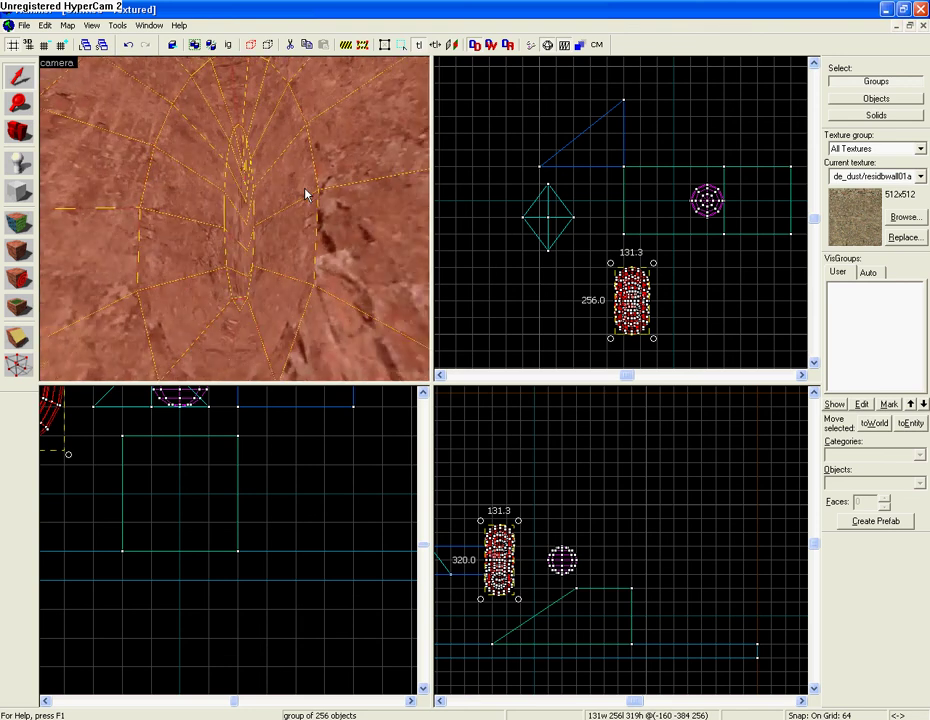
scroll(306, 195, down, 8)
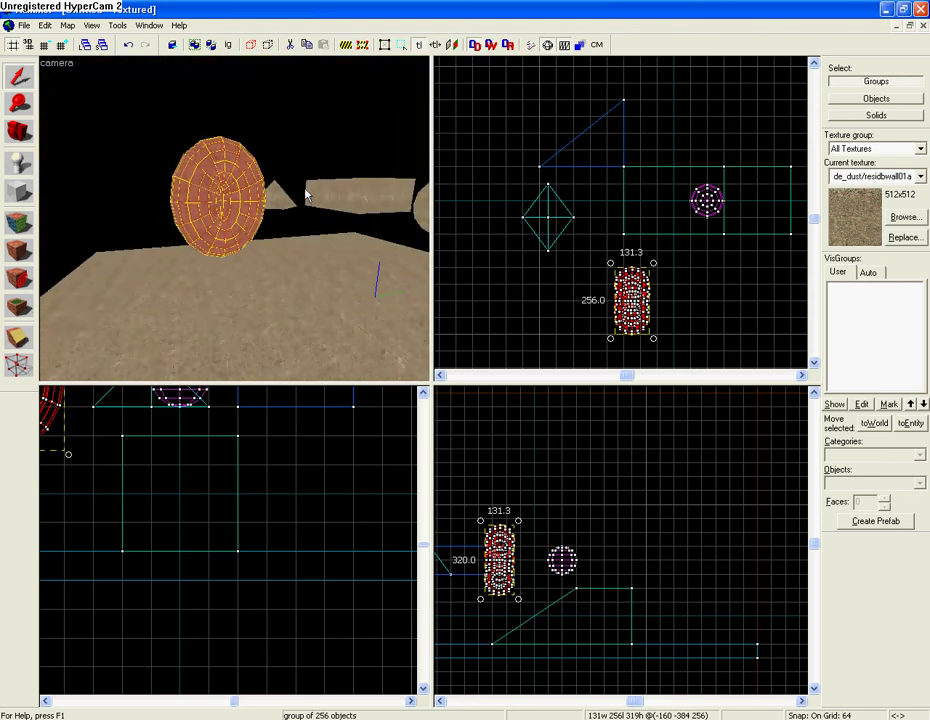